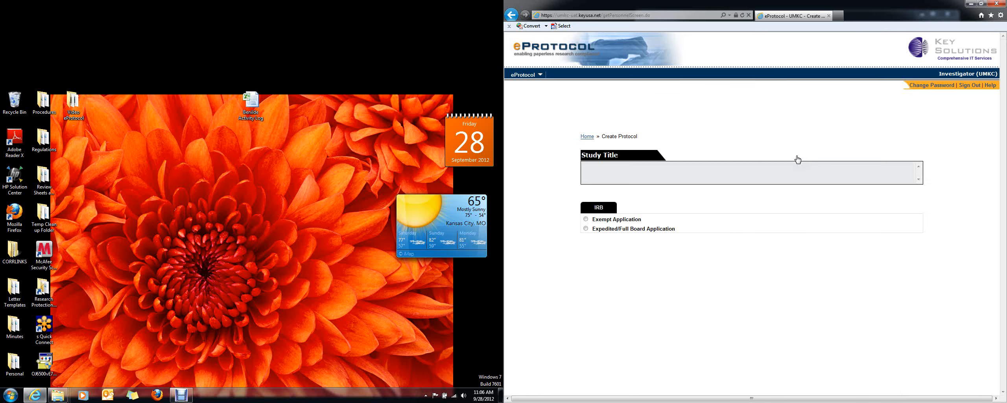
# Step: Enter "title" as the study title and choose the Expedited/Full Board Application type
pyautogui.click(750, 179)
pyautogui.moveTo(591, 218); pyautogui.dragTo(656, 221)
pyautogui.click(656, 221)
pyautogui.click(587, 230)
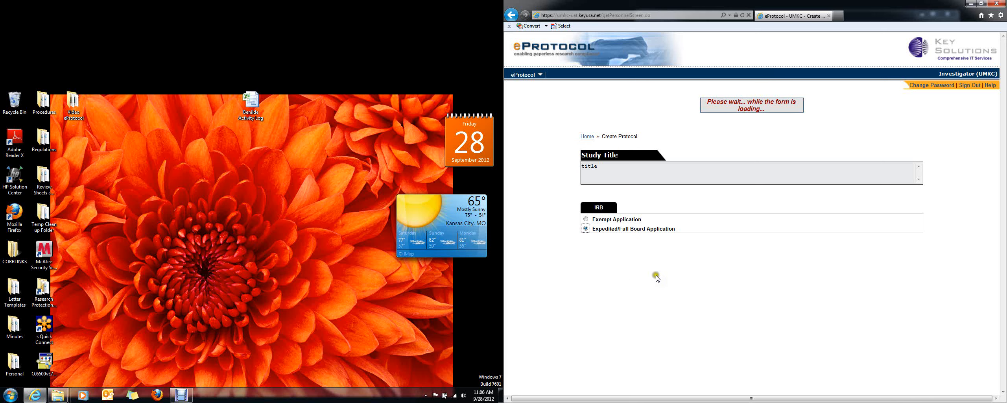
# Step: Set the principal investigator's research department to Philosophy and create the protocol
pyautogui.scroll(-3, 944, 252)
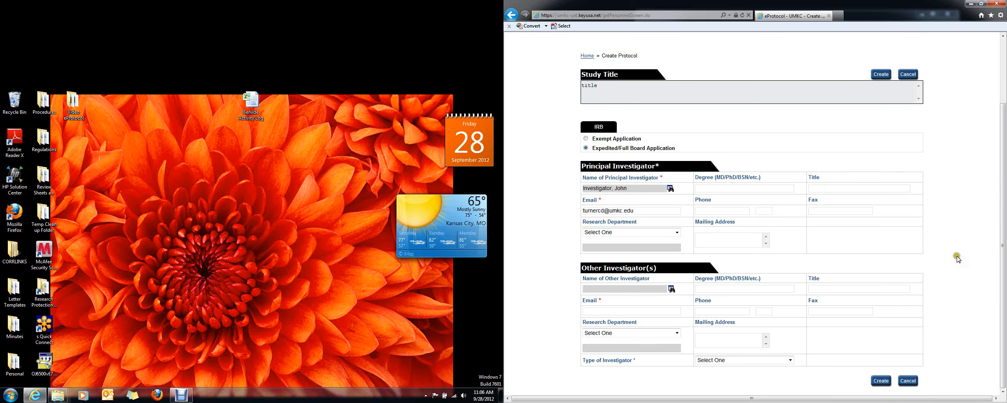
pyautogui.click(622, 232)
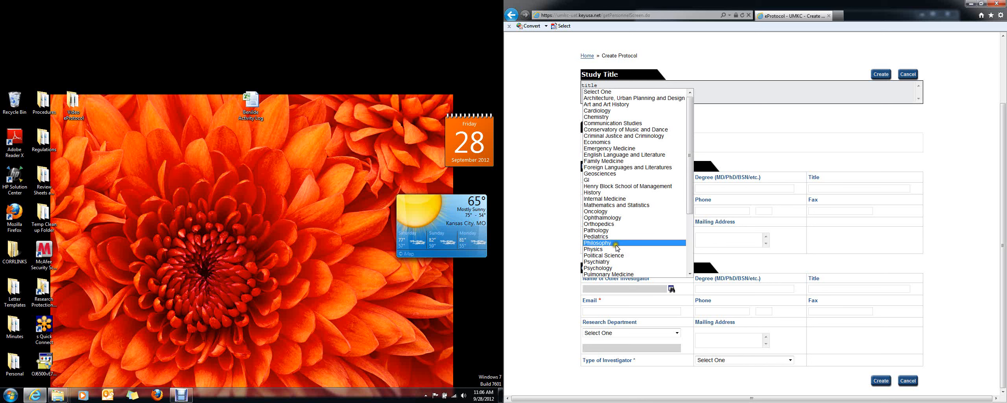
pyautogui.click(616, 244)
pyautogui.click(971, 236)
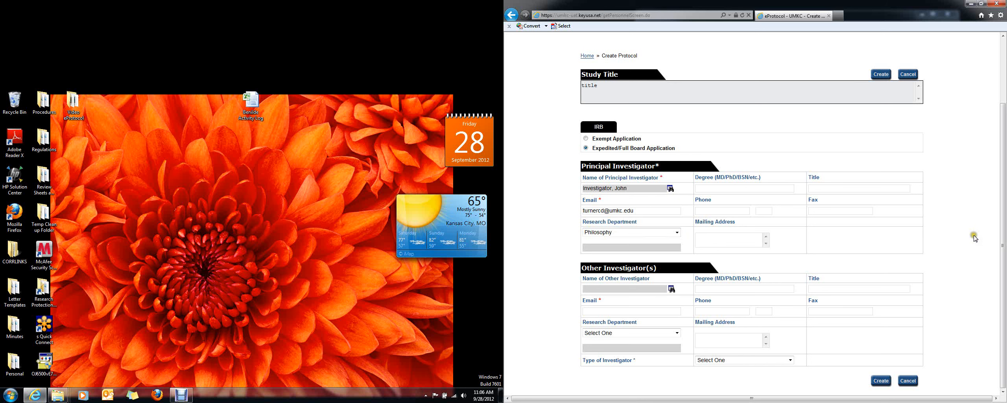
pyautogui.click(882, 381)
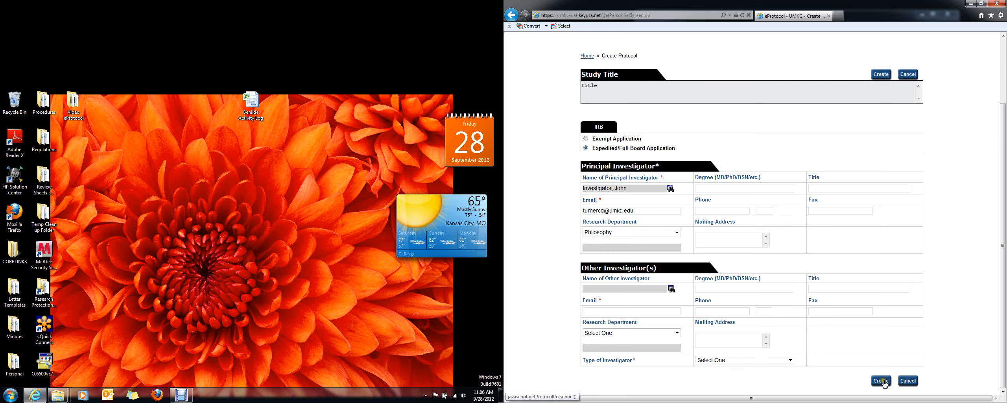
pyautogui.click(880, 75)
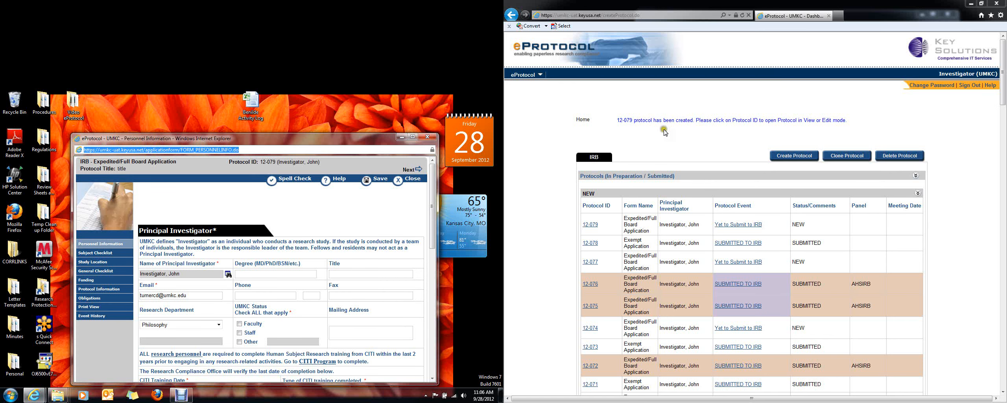
# Step: Maximize the new application form window and mark the principal investigator's UMKC status as Faculty
pyautogui.doubleClick(345, 141)
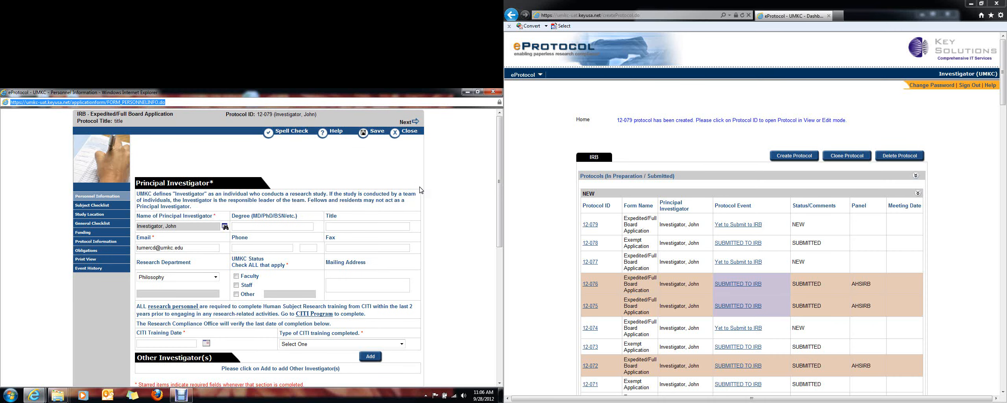
pyautogui.scroll(-3, 431, 204)
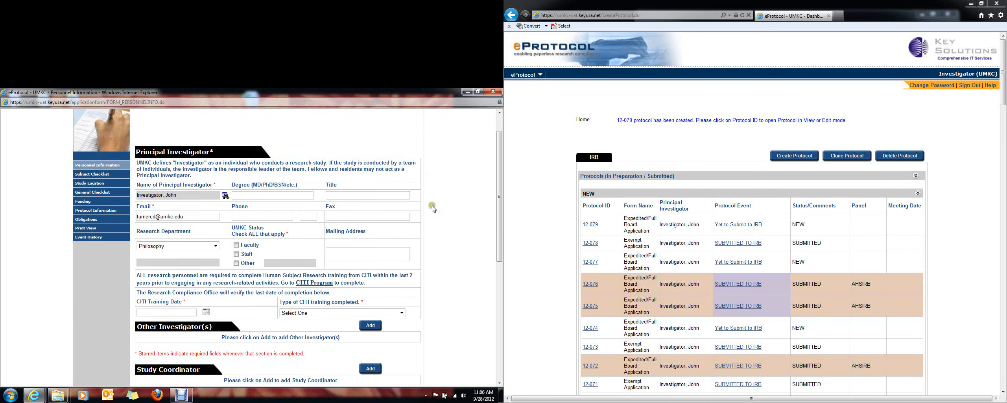
pyautogui.click(236, 193)
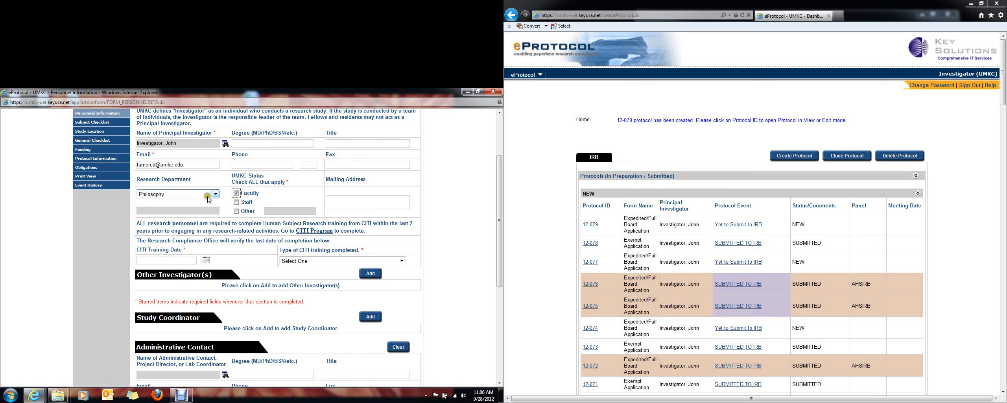
# Step: Set the principal investigator's CITI training date to 09/05/2012 and training type to Group 1 Biomedical, and continue to the Subject Checklist
pyautogui.click(207, 261)
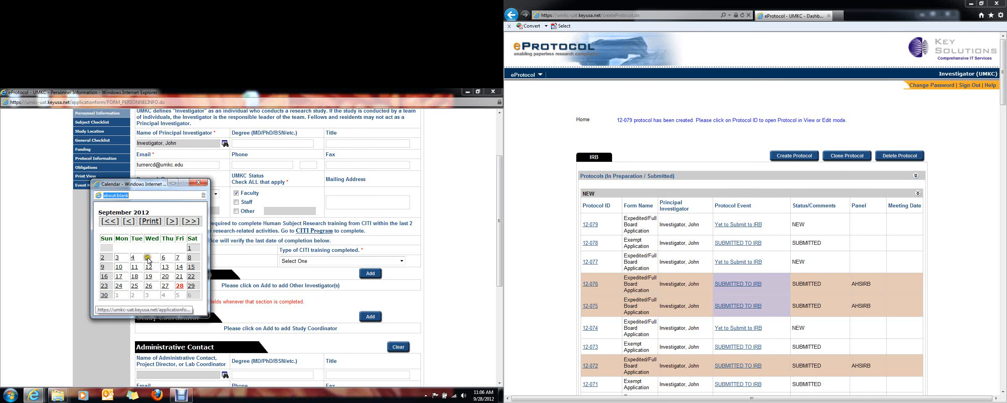
pyautogui.click(147, 259)
pyautogui.click(346, 261)
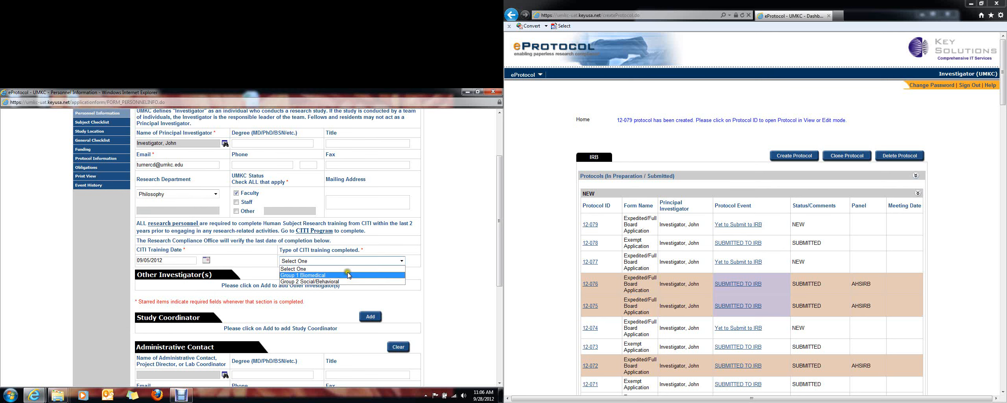
pyautogui.click(347, 270)
pyautogui.scroll(-5, 423, 318)
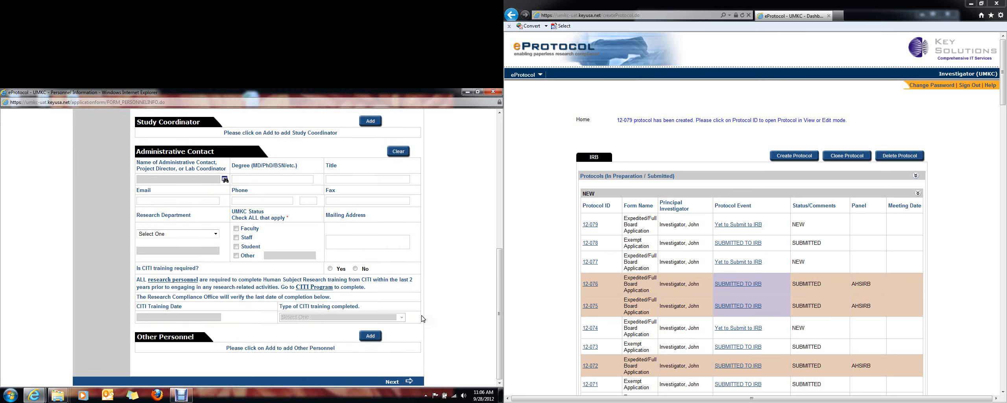
pyautogui.click(400, 383)
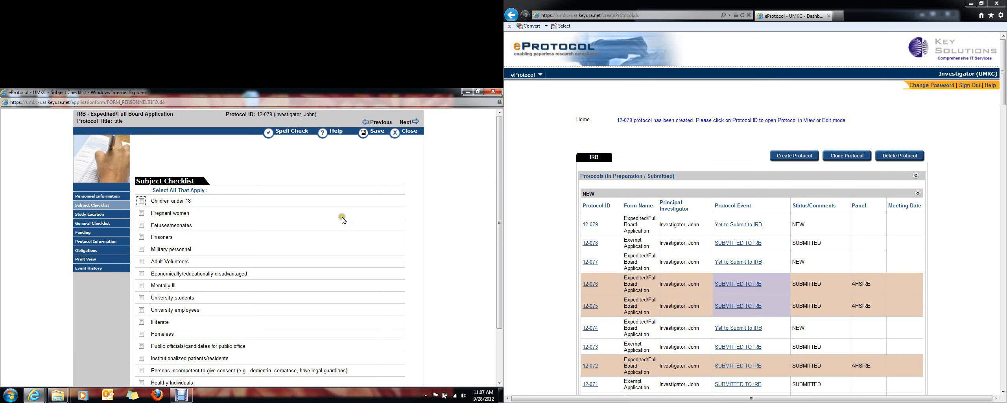
# Step: Select Healthy Individuals in the Subject Checklist and continue to Study Location
pyautogui.scroll(-1, 339, 218)
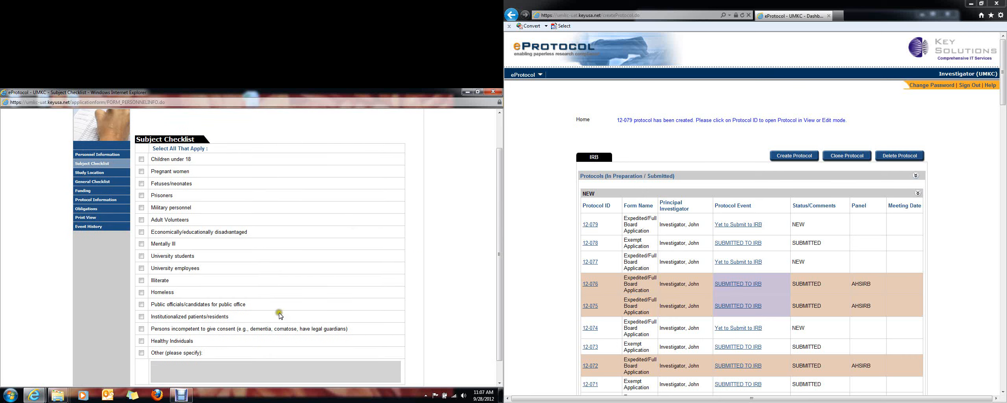
pyautogui.click(142, 341)
pyautogui.scroll(1, 430, 279)
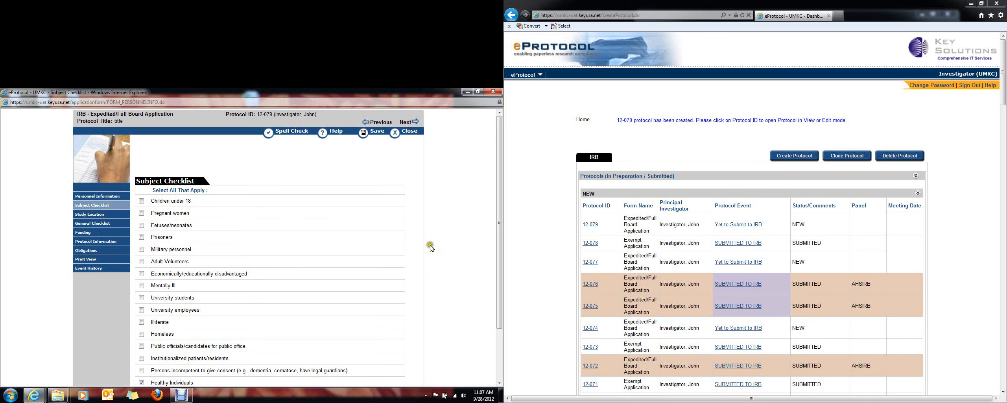
pyautogui.click(415, 123)
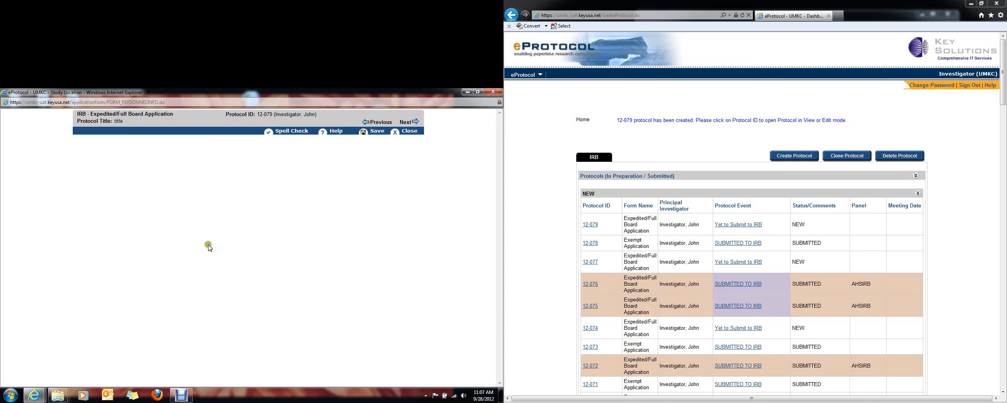
# Step: Select UMKC as the study location, answer No to all three site questions, and continue to the General Checklist
pyautogui.click(142, 213)
pyautogui.scroll(-1, 396, 305)
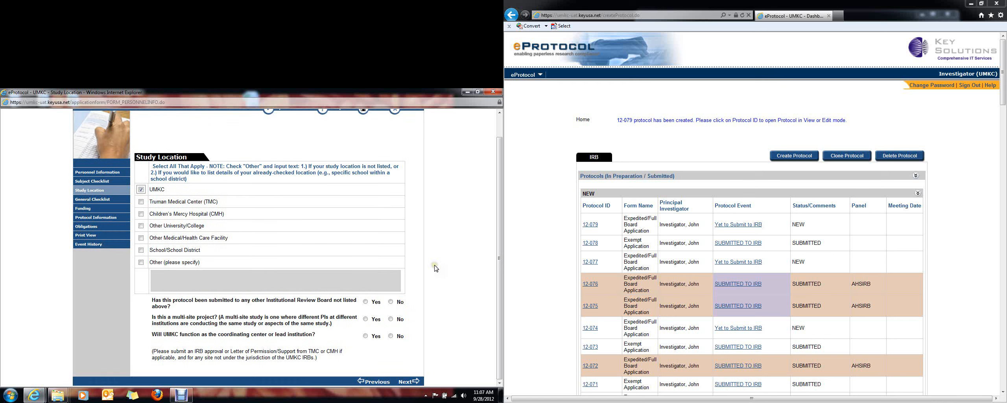
pyautogui.click(390, 302)
pyautogui.click(392, 319)
pyautogui.click(390, 336)
pyautogui.click(418, 381)
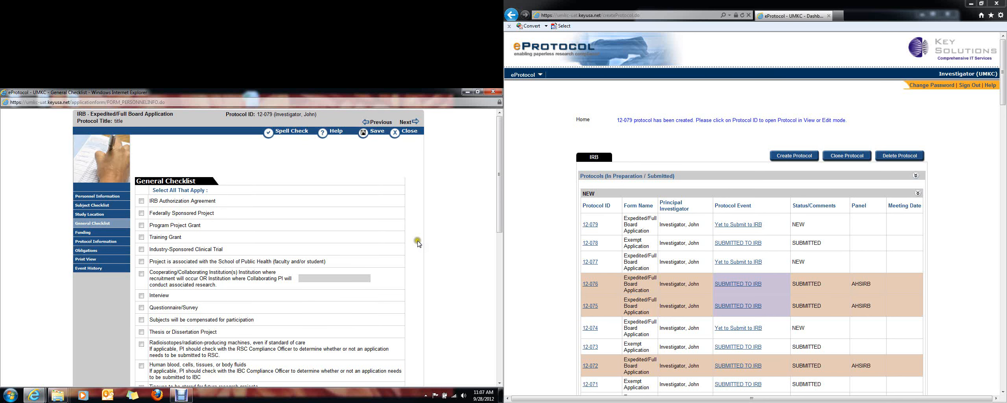
# Step: Mark the Protected Health Information (PHI) item near the end of the General Checklist and continue to Funding
pyautogui.scroll(-2, 424, 252)
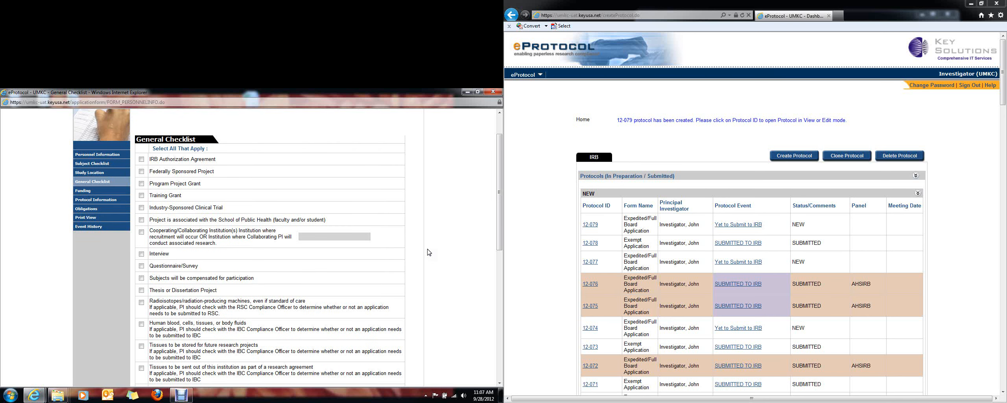
pyautogui.scroll(-6, 433, 253)
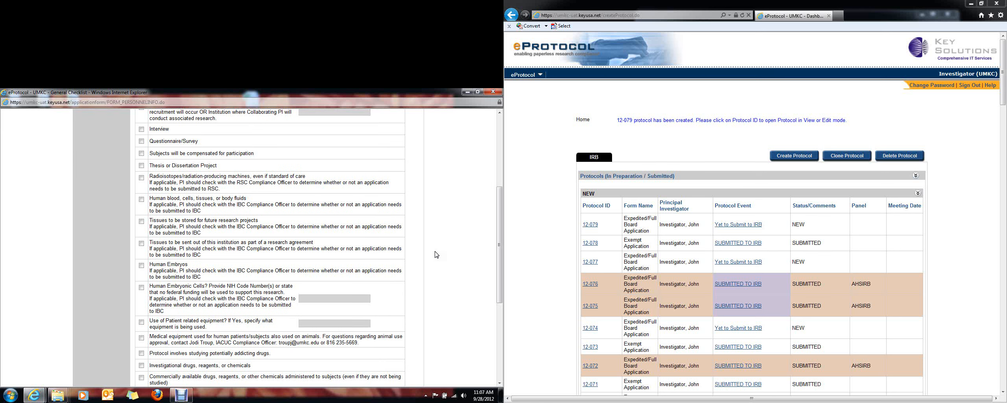
pyautogui.scroll(-2, 346, 251)
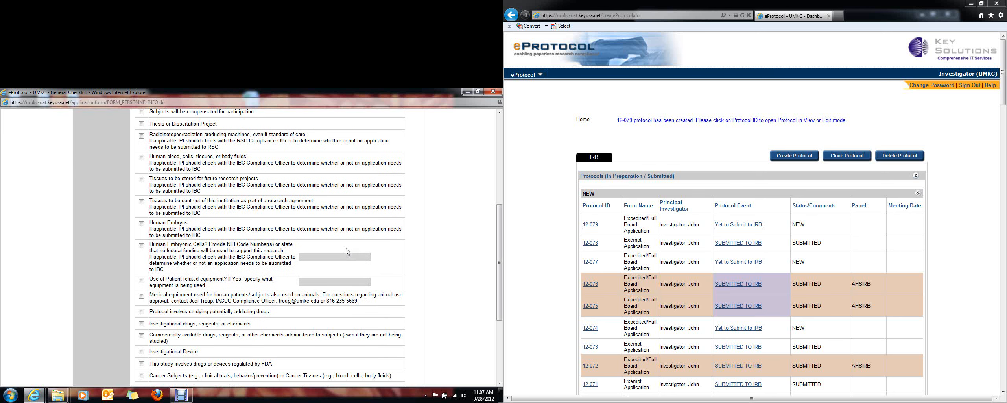
pyautogui.scroll(-4, 346, 251)
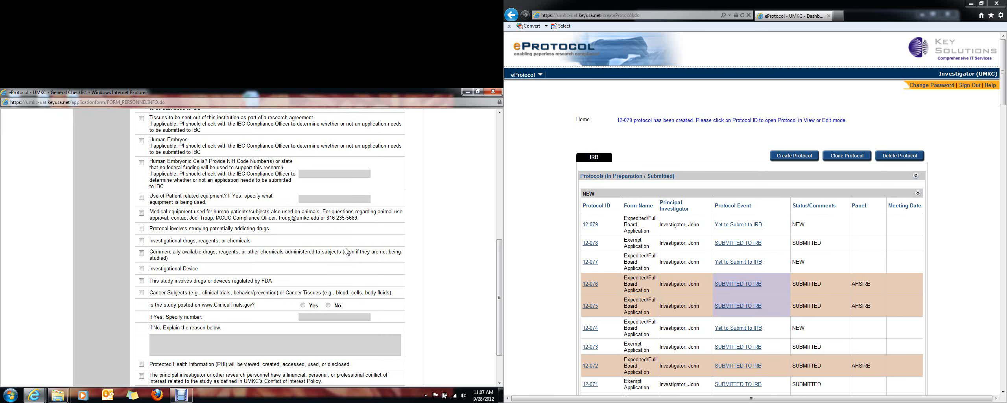
pyautogui.scroll(-3, 410, 257)
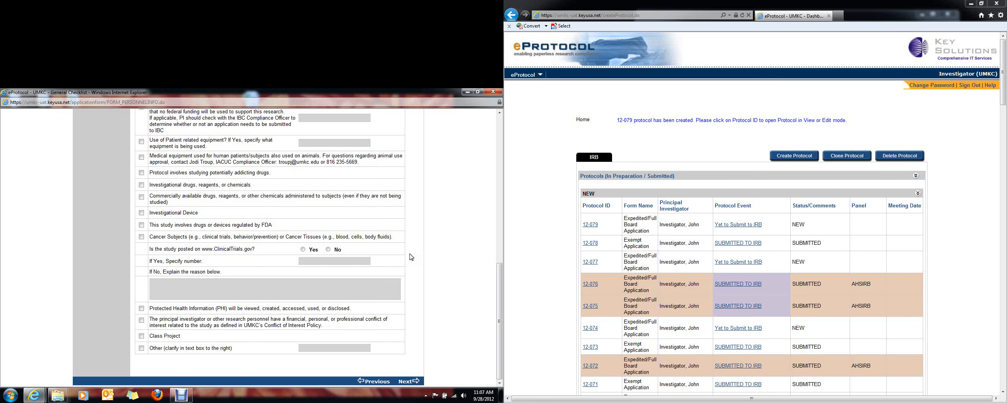
pyautogui.click(141, 308)
pyautogui.click(142, 309)
pyautogui.click(142, 310)
pyautogui.click(414, 380)
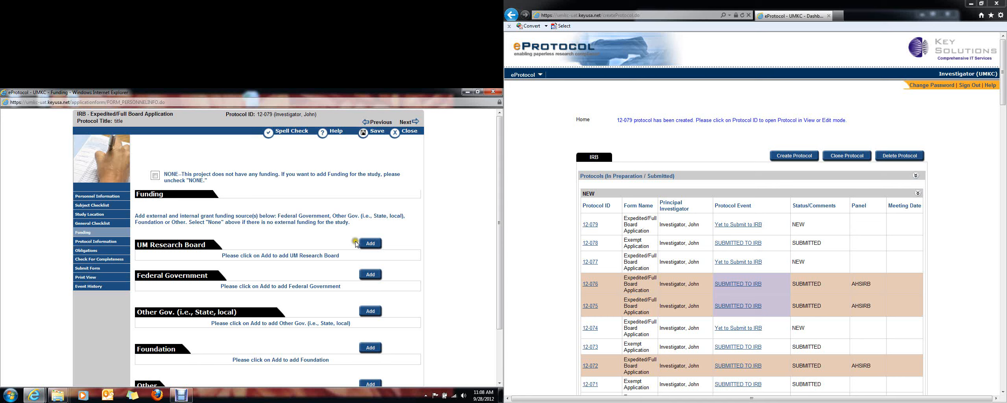
# Step: Mark the project as having no funding (NONE) and continue to Protocol Information
pyautogui.click(370, 244)
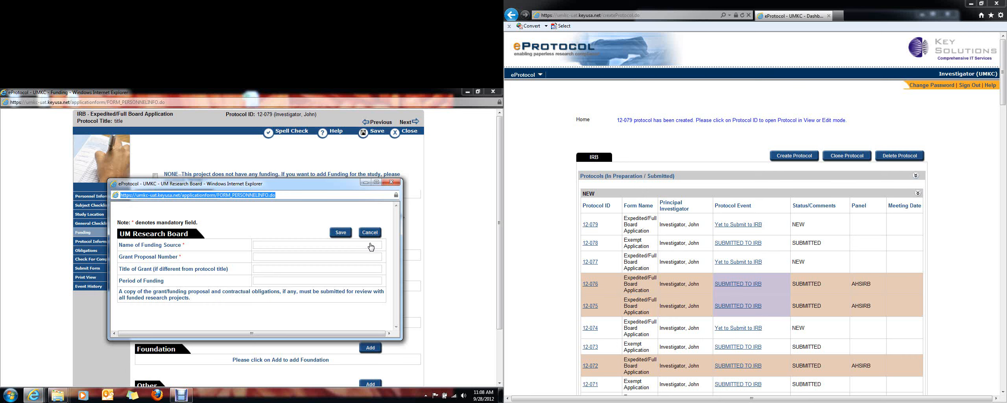
pyautogui.click(370, 232)
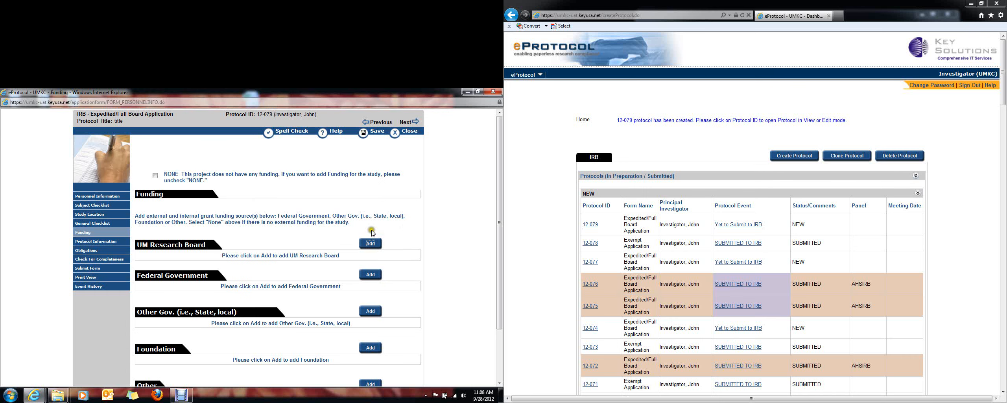
pyautogui.click(153, 176)
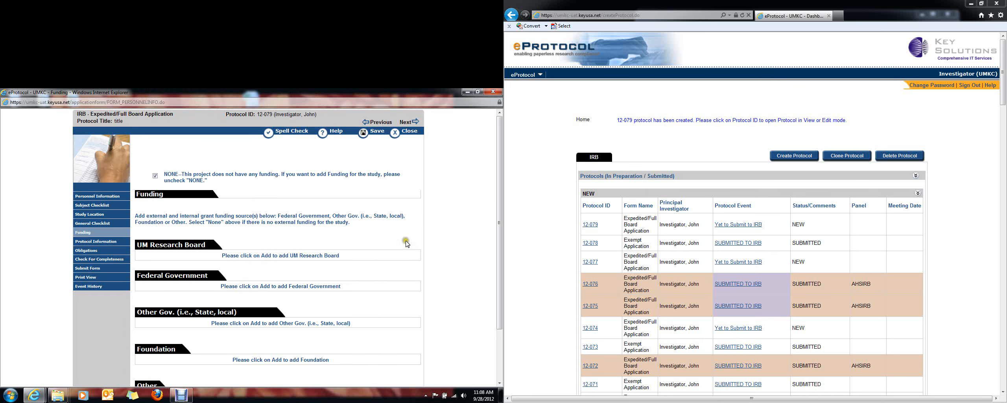
pyautogui.click(415, 120)
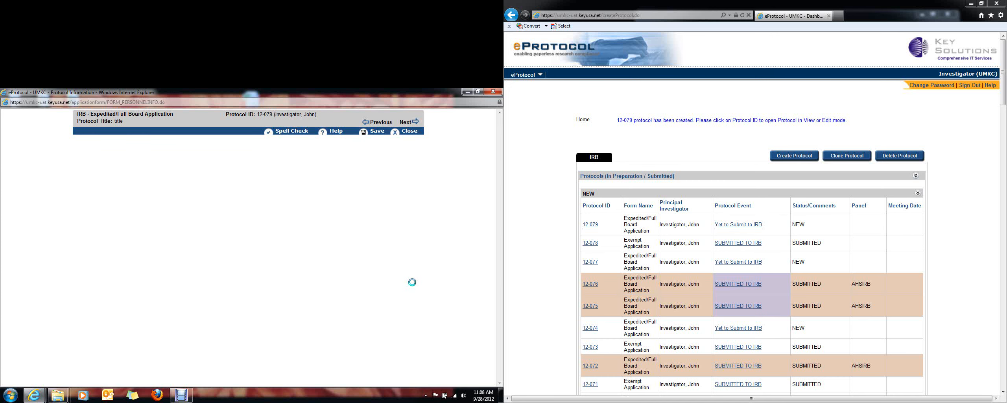
# Step: Review the expedited review paragraphs, select an applicable one near the end of the list, and continue to sections 1-4
pyautogui.click(344, 263)
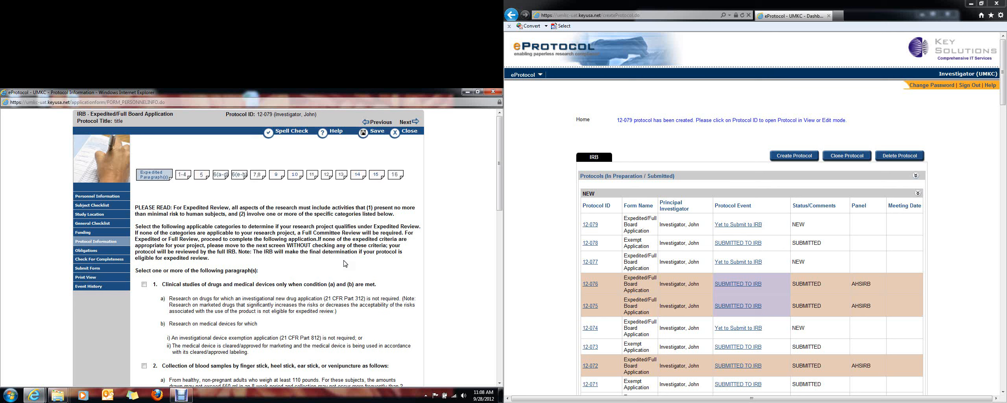
pyautogui.click(349, 258)
pyautogui.scroll(-3, 351, 260)
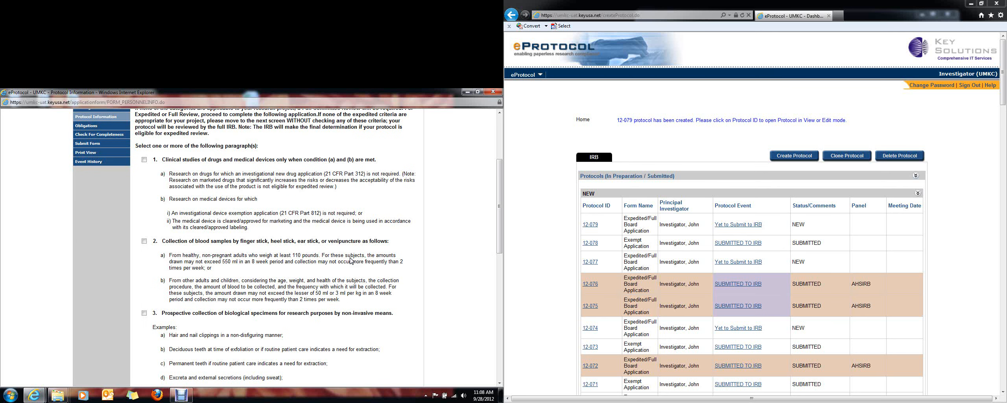
pyautogui.scroll(2, 351, 260)
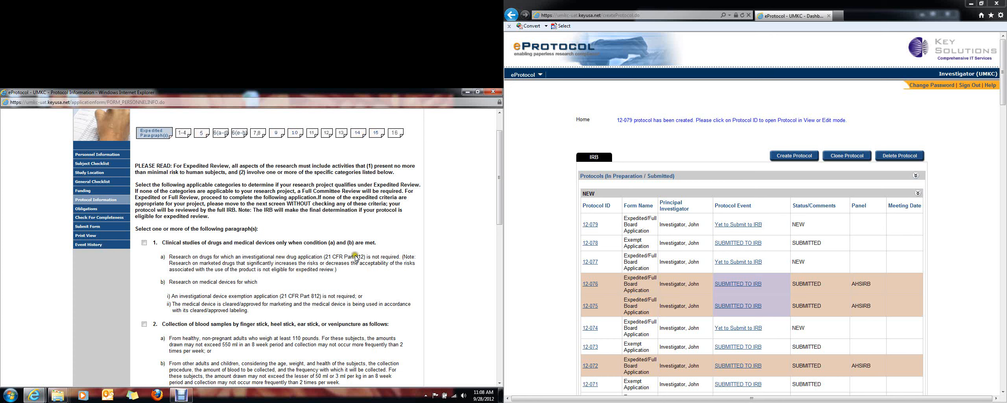
pyautogui.scroll(-5, 384, 257)
pyautogui.scroll(-6, 384, 256)
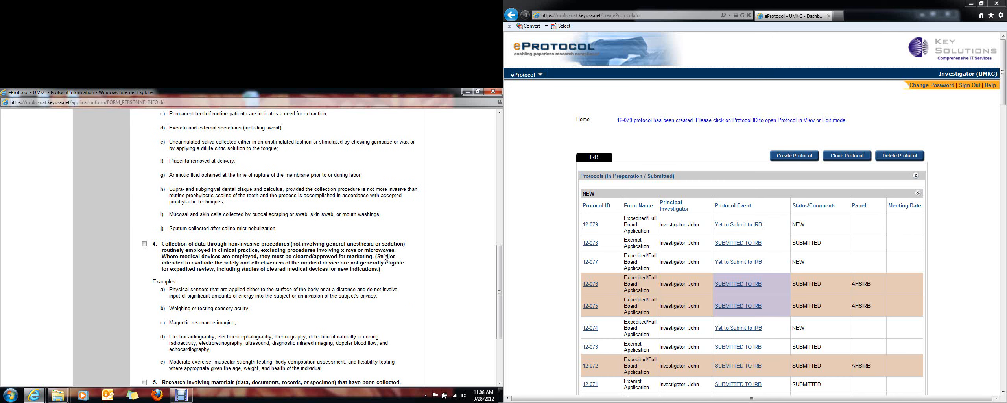
pyautogui.click(144, 319)
pyautogui.scroll(12, 427, 315)
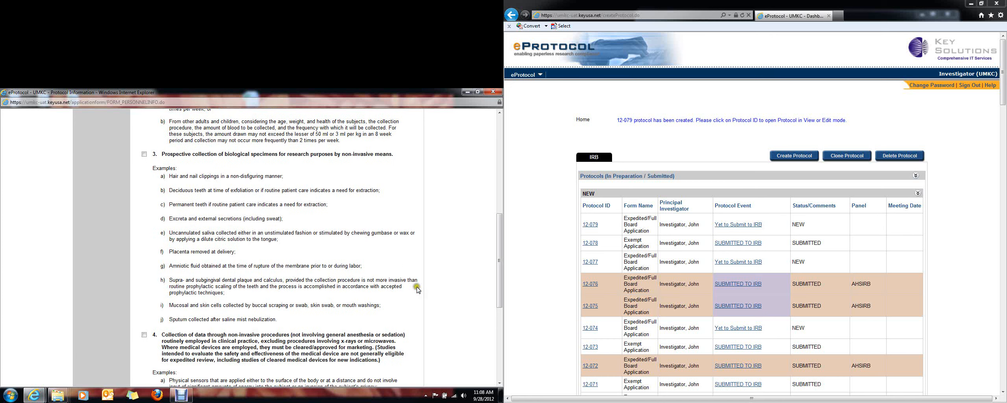
pyautogui.click(416, 123)
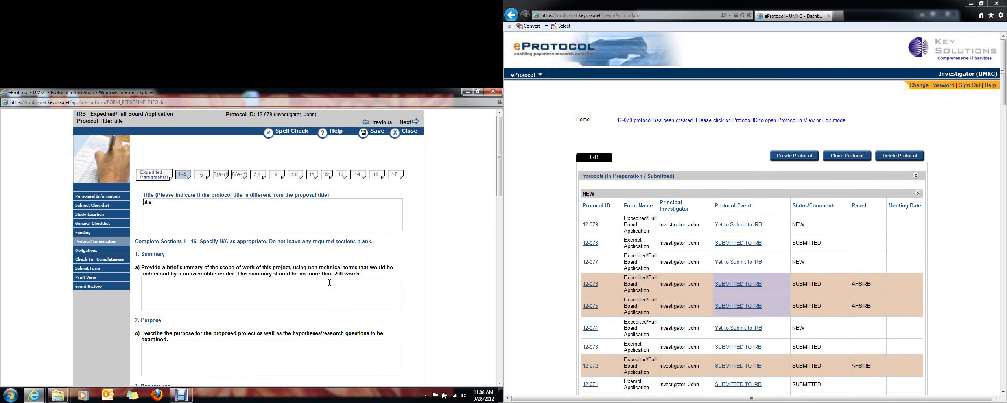
# Step: Fill in the summary, purpose, background, study procedures 4(a) and alternative procedures 4(b) with placeholder text such as "sdfg"
pyautogui.click(226, 301)
pyautogui.scroll(-5, 226, 301)
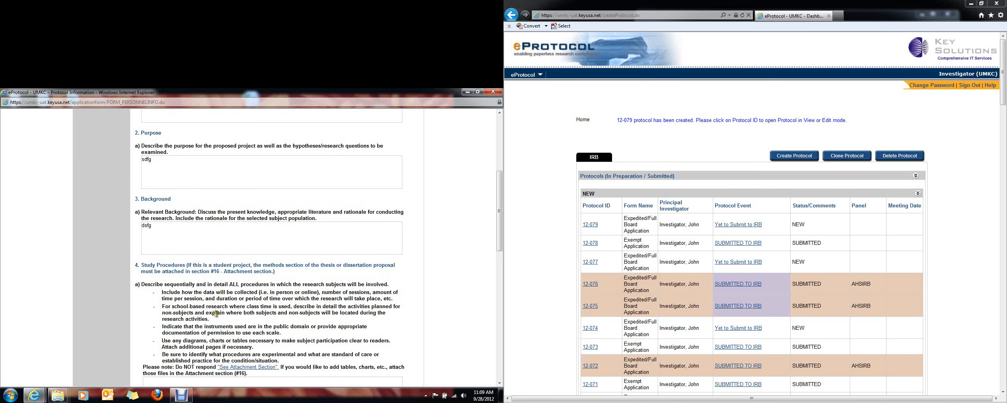
pyautogui.scroll(-4, 216, 313)
pyautogui.click(201, 263)
pyautogui.write('s')
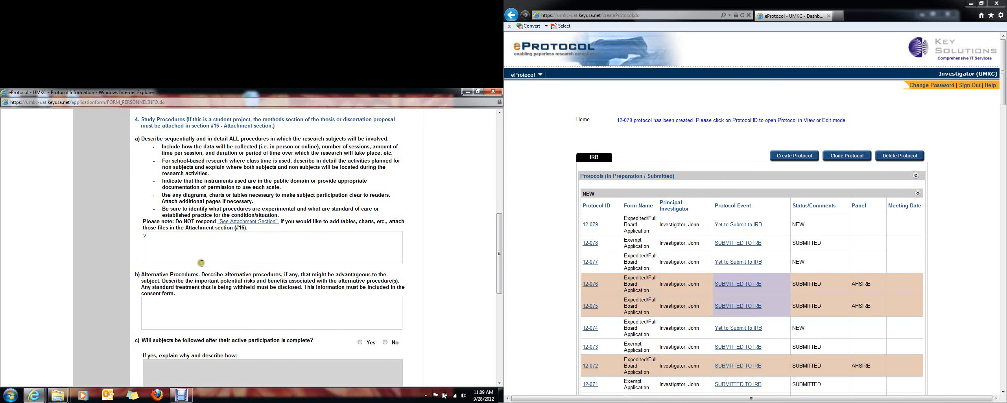
pyautogui.write('dfg')
pyautogui.click(212, 310)
pyautogui.write('sdfg')
# Step: Answer No to study procedure questions 4(c) through 4(g) on follow-up, treatment access, audio recording, videotaping and photographing
pyautogui.scroll(-2, 291, 345)
pyautogui.click(385, 259)
pyautogui.click(392, 329)
pyautogui.scroll(-3, 389, 327)
pyautogui.click(385, 266)
pyautogui.click(386, 281)
pyautogui.click(385, 298)
# Step: Enter "sdfg" as the study endpoint in 4(h) and continue to section 5, Drugs and Devices
pyautogui.scroll(-2, 358, 336)
pyautogui.click(214, 269)
pyautogui.write('sdfg')
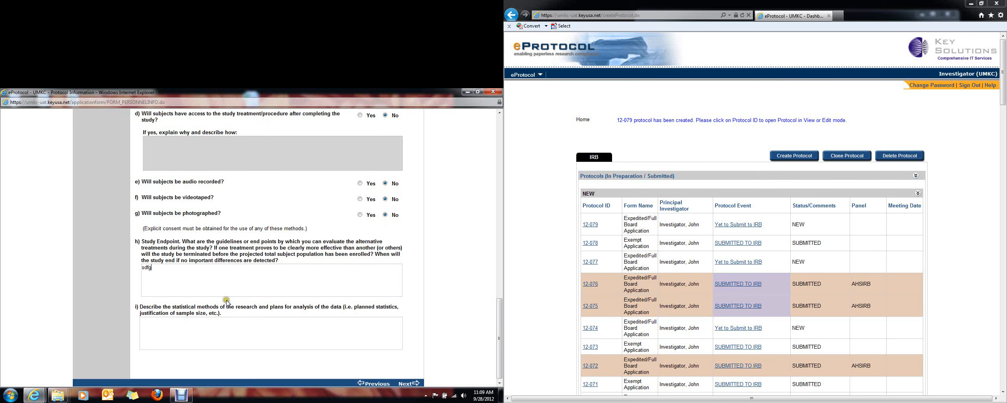
pyautogui.scroll(-1, 321, 314)
pyautogui.click(410, 383)
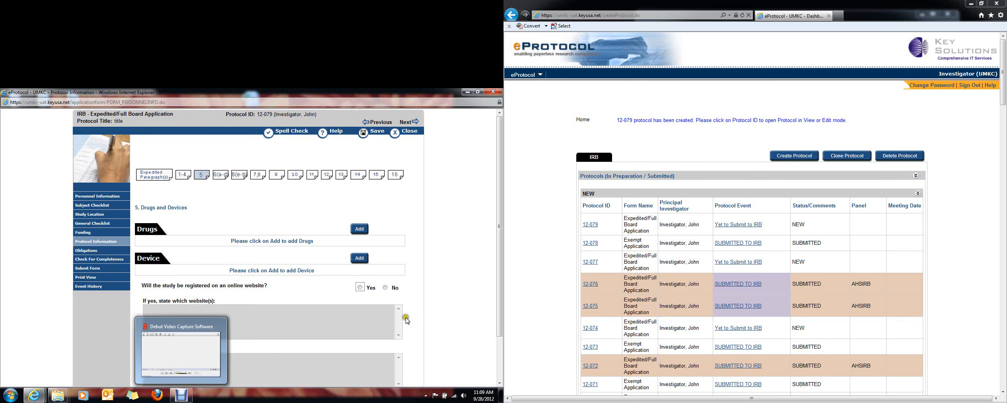
# Step: Review the Drugs and Devices section without adding any entries and continue to section 6, Subject Population
pyautogui.click(436, 253)
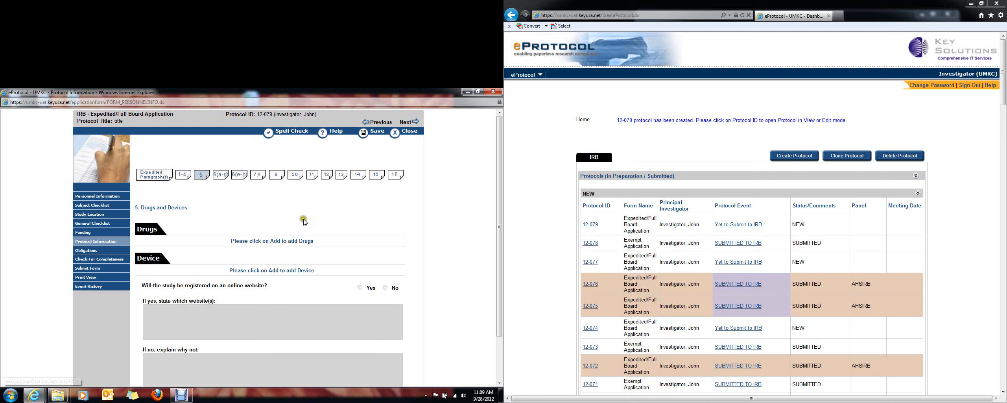
pyautogui.click(334, 298)
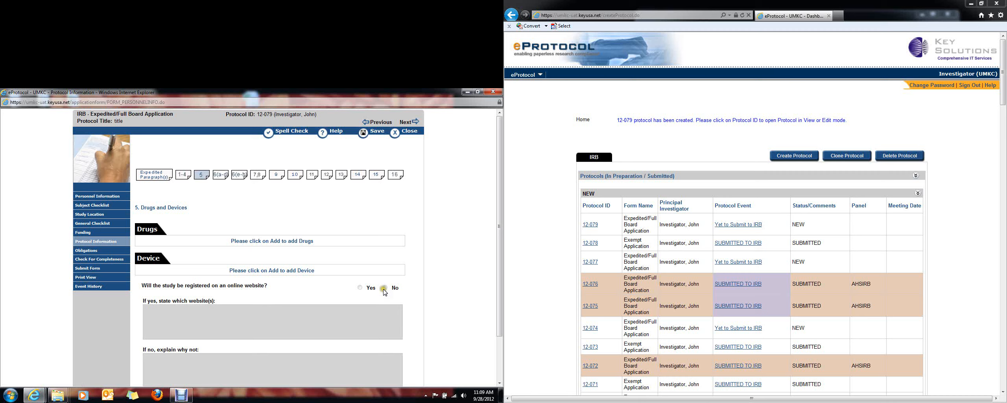
pyautogui.moveTo(203, 265); pyautogui.dragTo(215, 251)
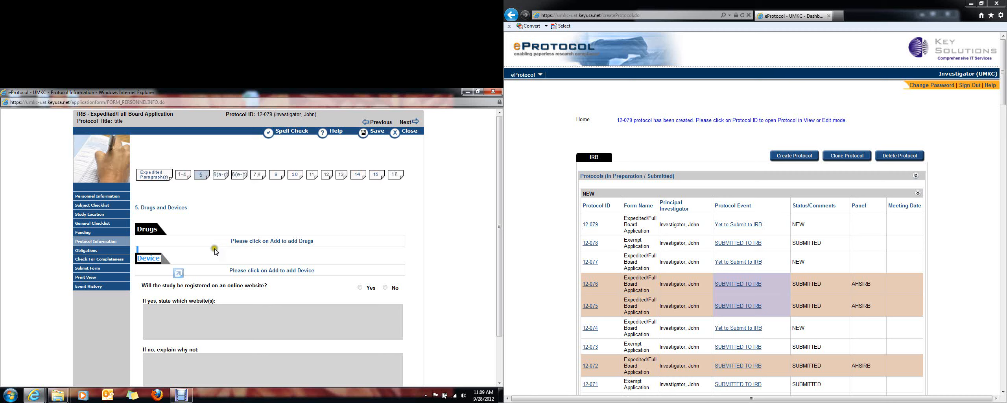
pyautogui.click(409, 120)
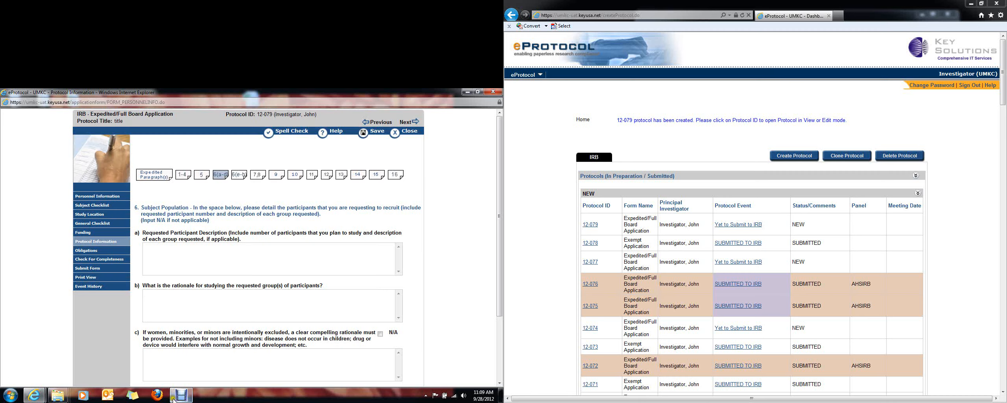
pyautogui.click(182, 395)
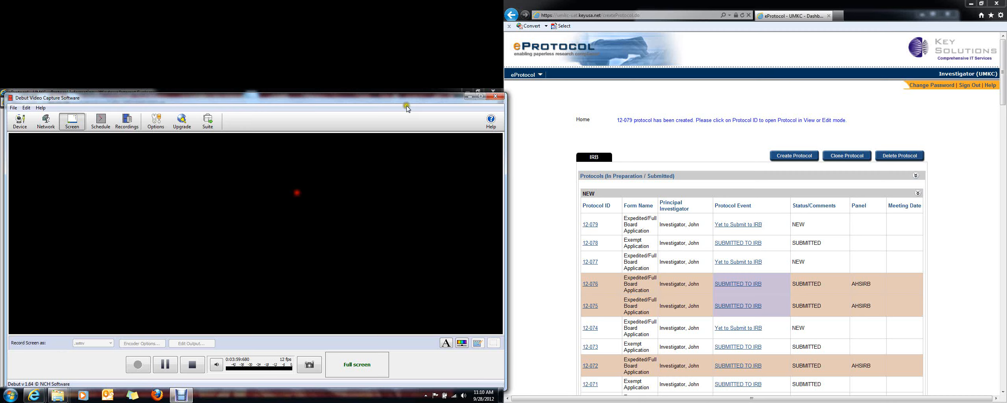
pyautogui.click(470, 97)
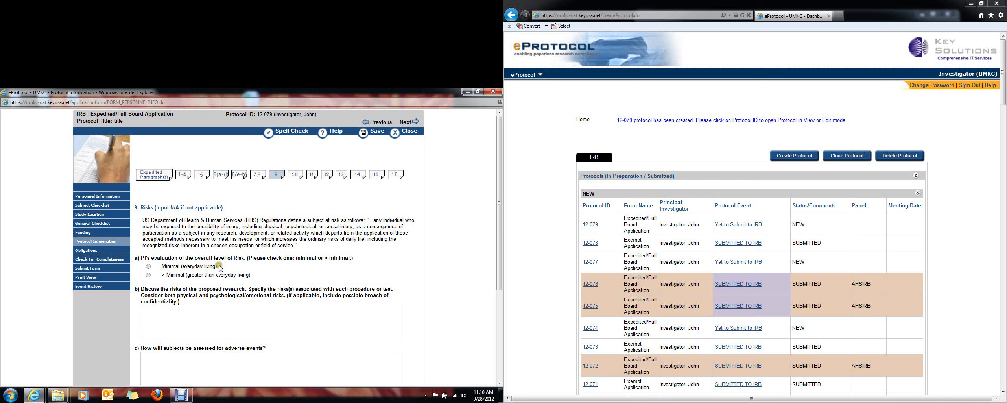
# Step: Try rating the overall risk as > Minimal (greater than everyday living), and keep the current Windows color scheme without further reminders
pyautogui.click(148, 275)
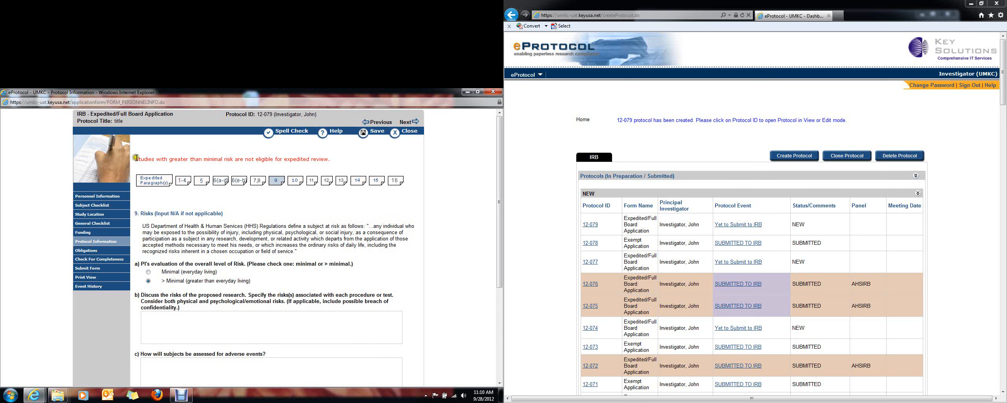
pyautogui.moveTo(135, 159); pyautogui.dragTo(334, 161)
pyautogui.click(333, 161)
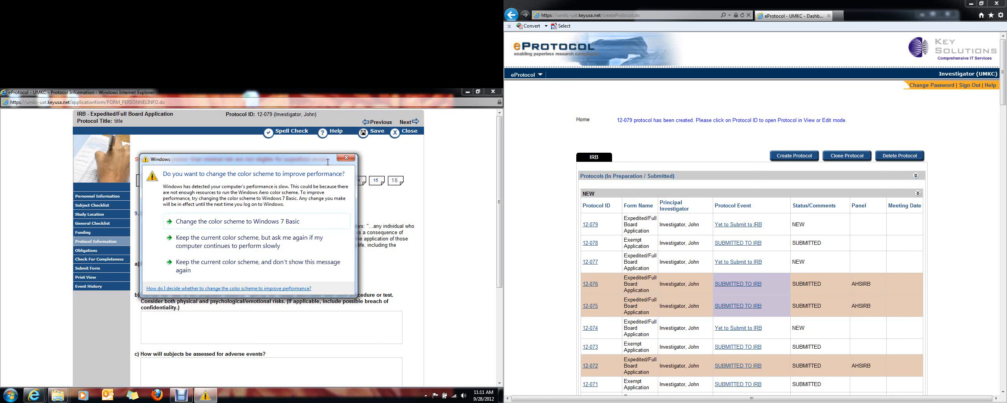
pyautogui.click(283, 262)
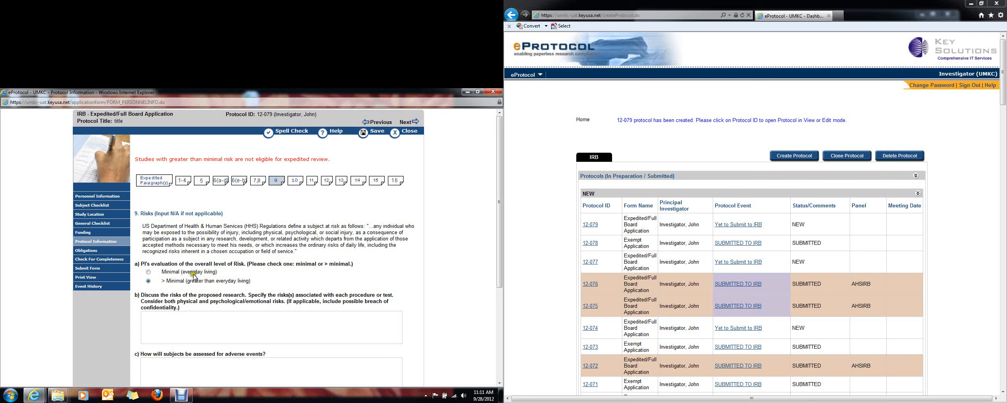
# Step: Set the overall risk level to Minimal (everyday living), entering "asfd" for the research risks and "asdf" for adverse event assessment
pyautogui.click(148, 272)
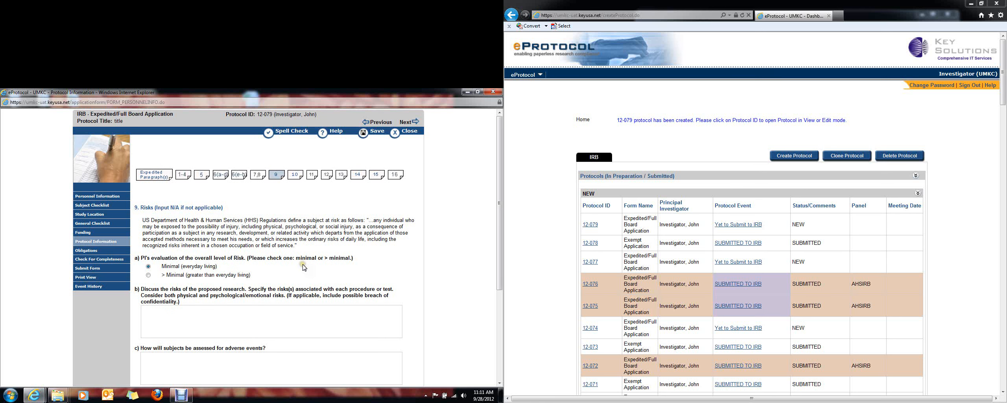
pyautogui.scroll(-2, 428, 266)
pyautogui.click(316, 235)
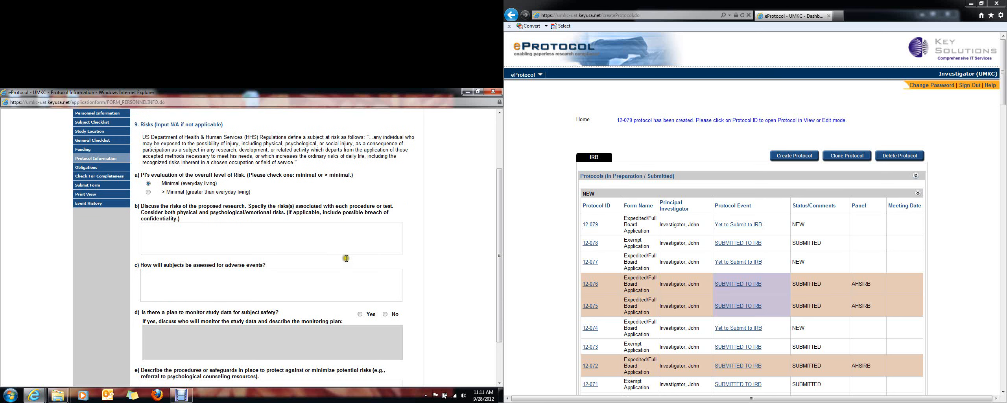
pyautogui.write('asfd')
pyautogui.click(316, 286)
pyautogui.write('asdf')
# Step: Answer No to the safety monitoring plan, enter "adsf" for the risk safeguards in 9(e), and continue to section 10, Benefits
pyautogui.click(395, 315)
pyautogui.scroll(-2, 394, 321)
pyautogui.click(350, 329)
pyautogui.write('adsf')
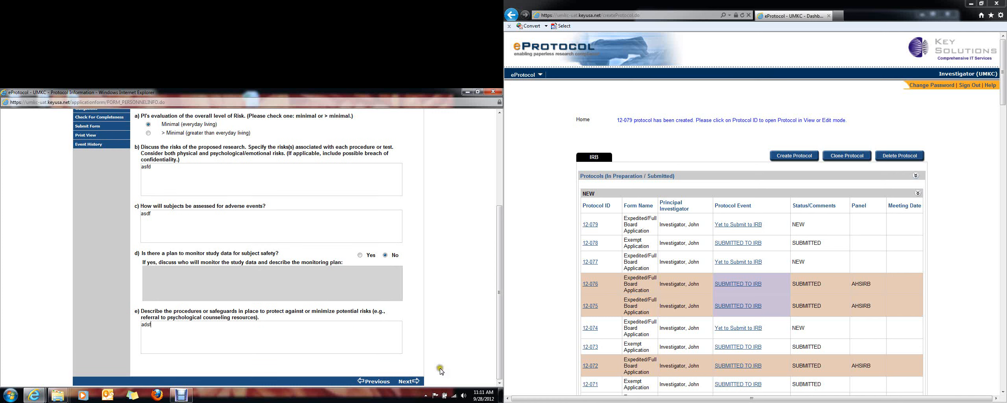
pyautogui.click(409, 381)
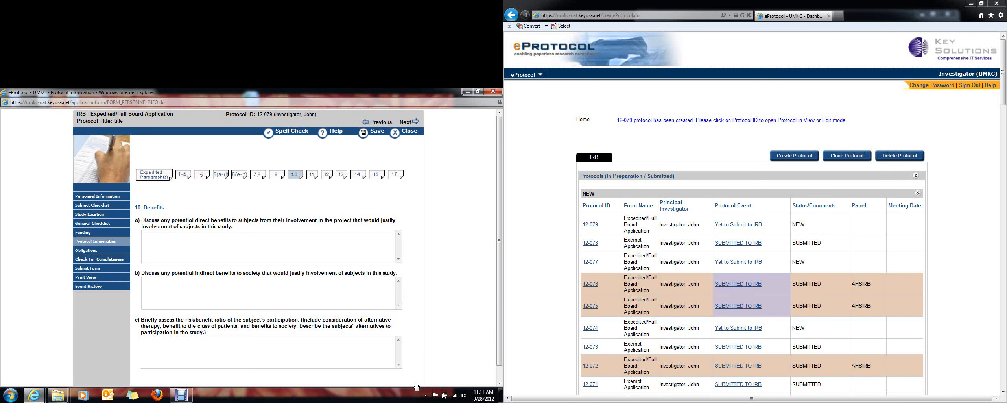
pyautogui.click(181, 394)
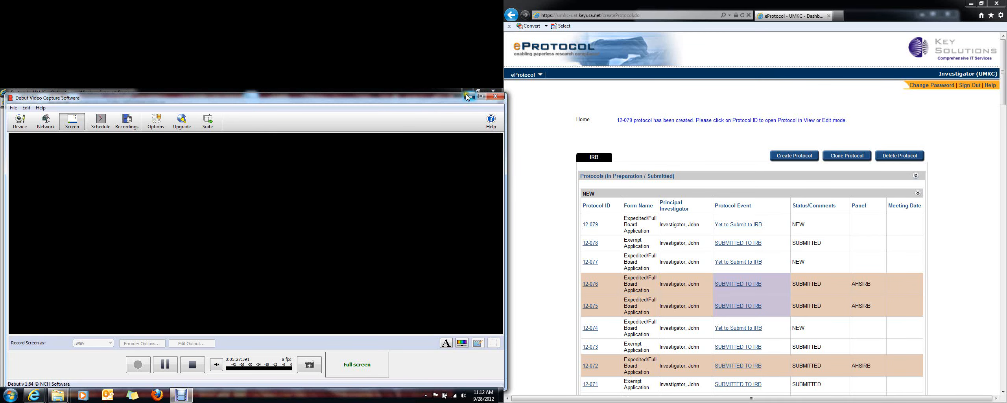
pyautogui.click(469, 96)
# Step: Review the Obligations text, mark that the Principal Investigator has read and agrees to abide by it, and save the application
pyautogui.scroll(3, 358, 238)
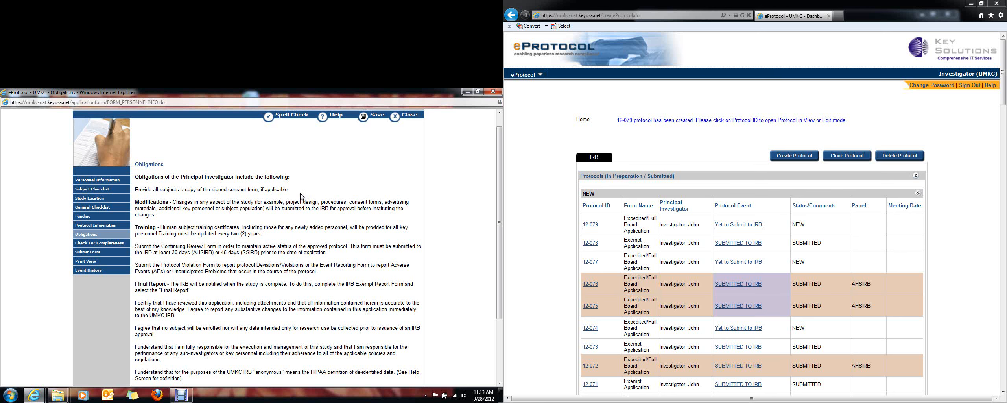
pyautogui.scroll(1, 301, 195)
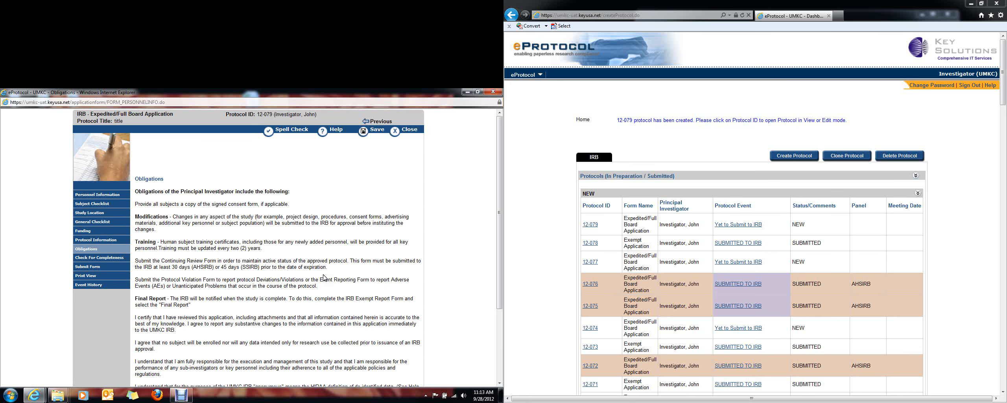
pyautogui.scroll(-3, 323, 277)
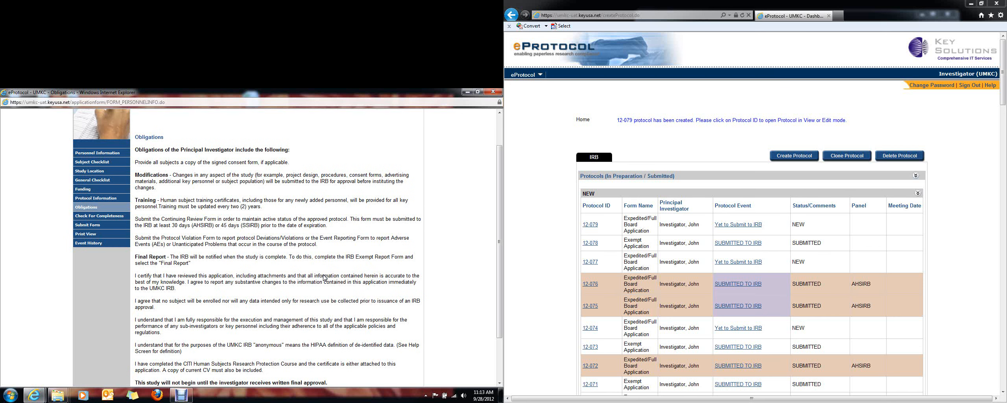
pyautogui.scroll(-3, 323, 278)
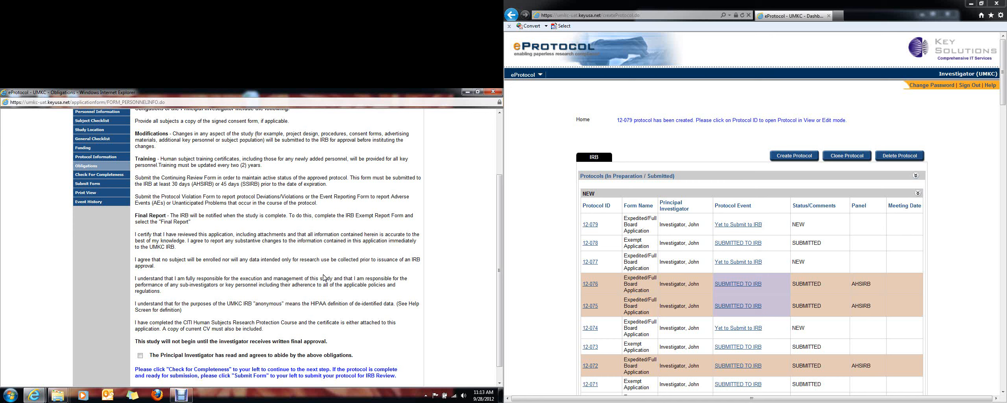
pyautogui.click(140, 356)
pyautogui.click(260, 271)
pyautogui.scroll(3, 228, 234)
pyautogui.click(322, 205)
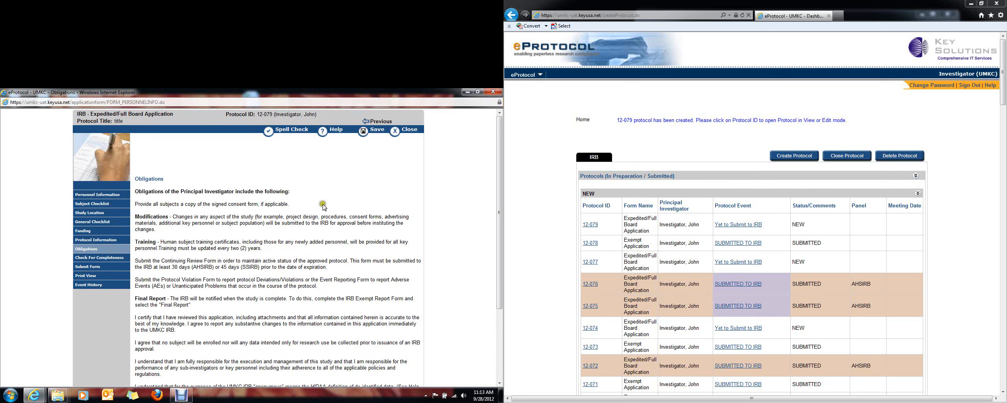
pyautogui.click(376, 132)
# Step: Recheck the Obligations page, run the completeness check on the application, and close its results
pyautogui.scroll(-3, 351, 261)
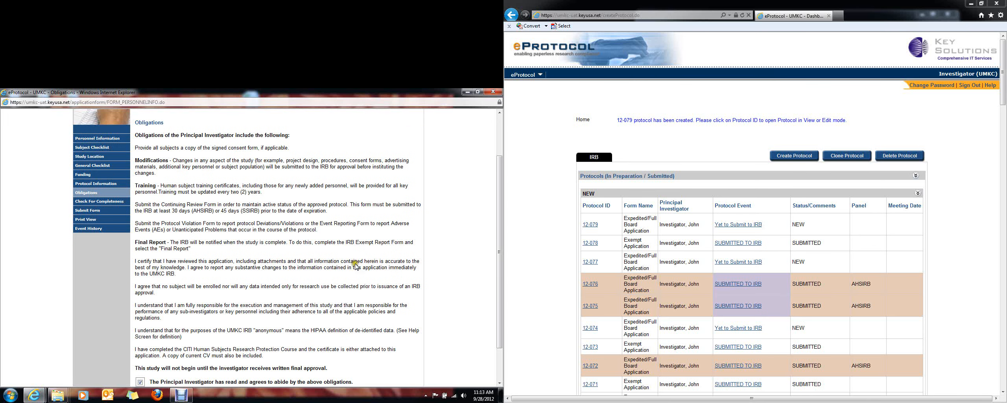
pyautogui.scroll(-2, 352, 265)
pyautogui.scroll(2, 353, 269)
pyautogui.click(113, 203)
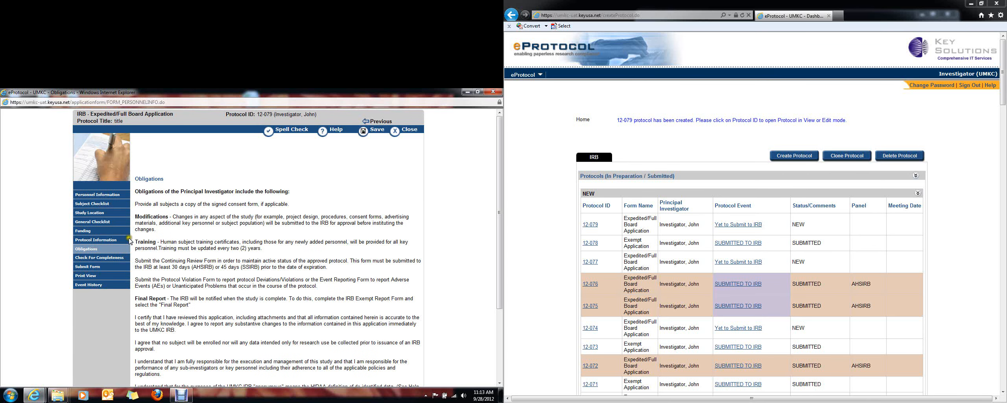
pyautogui.click(83, 256)
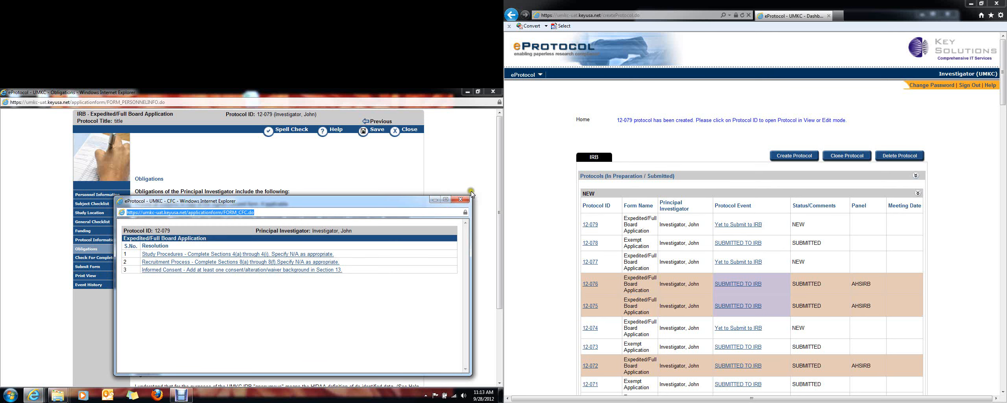
pyautogui.click(460, 199)
# Step: Run the completeness check again and open its Study Procedures item for sections 4(a) through 4(i)
pyautogui.scroll(-2, 189, 216)
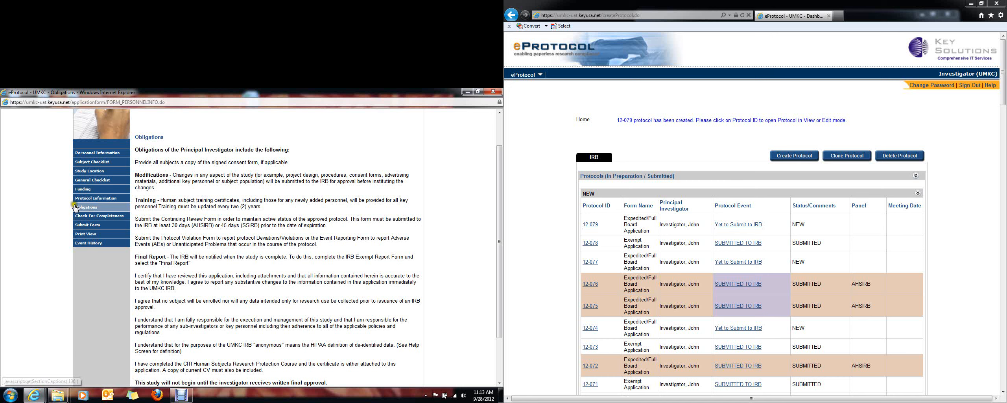
pyautogui.click(88, 217)
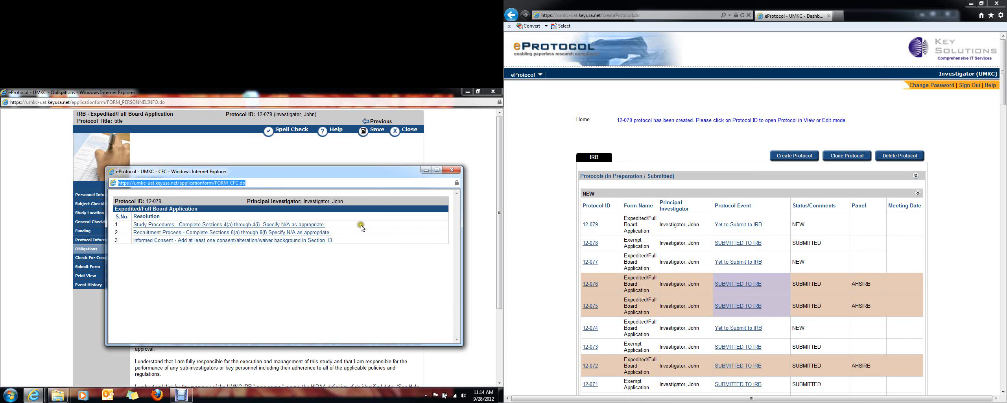
pyautogui.click(301, 273)
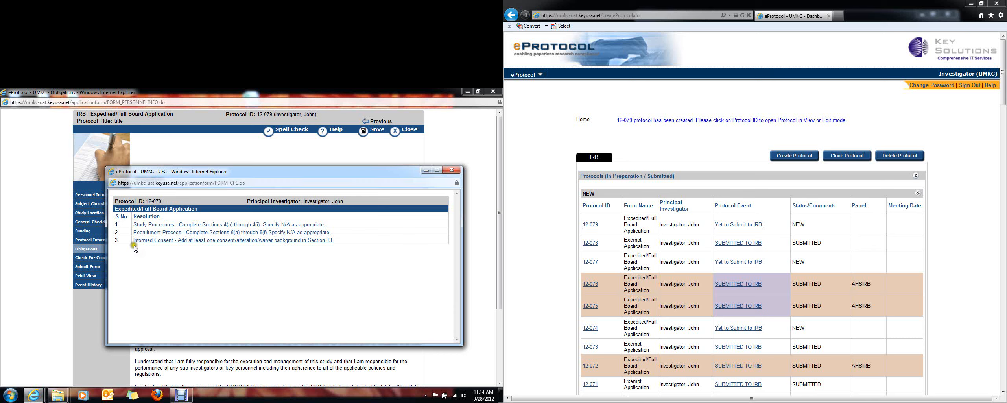
pyautogui.click(171, 224)
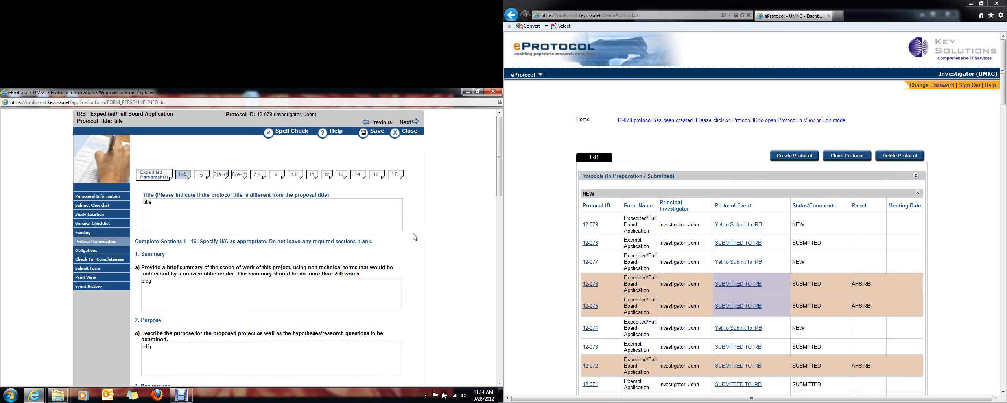
# Step: Enter "asadf" as the statistical methods and data analysis plan in 4(i) and continue to section 5
pyautogui.scroll(-4, 414, 236)
pyautogui.scroll(-6, 414, 237)
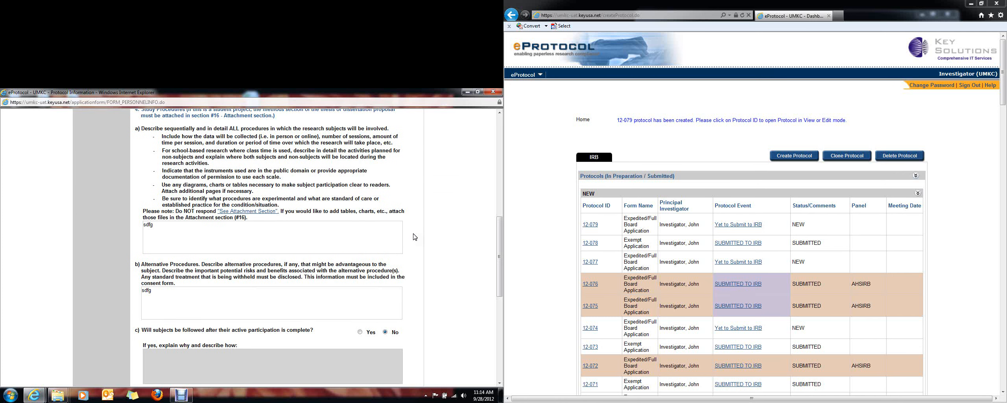
pyautogui.scroll(-6, 415, 236)
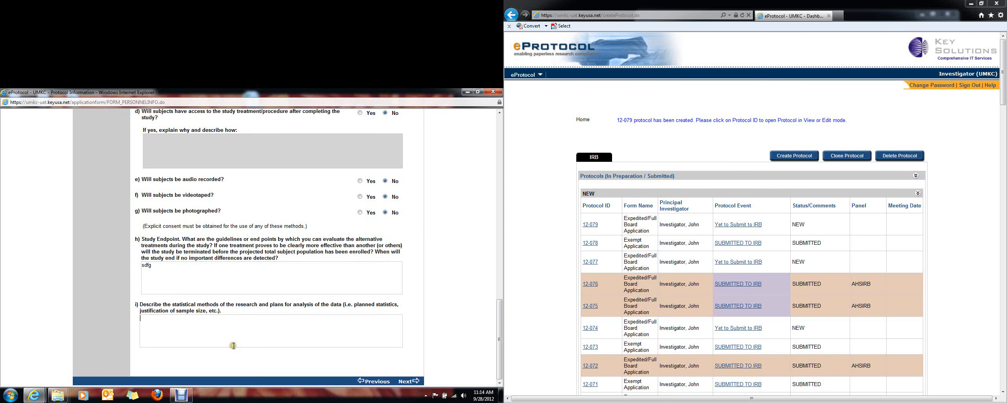
pyautogui.click(242, 322)
pyautogui.write('asadf')
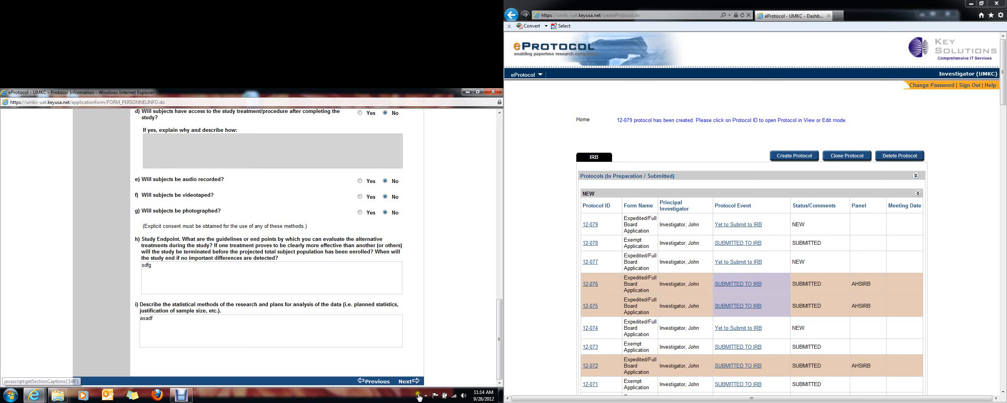
pyautogui.click(416, 381)
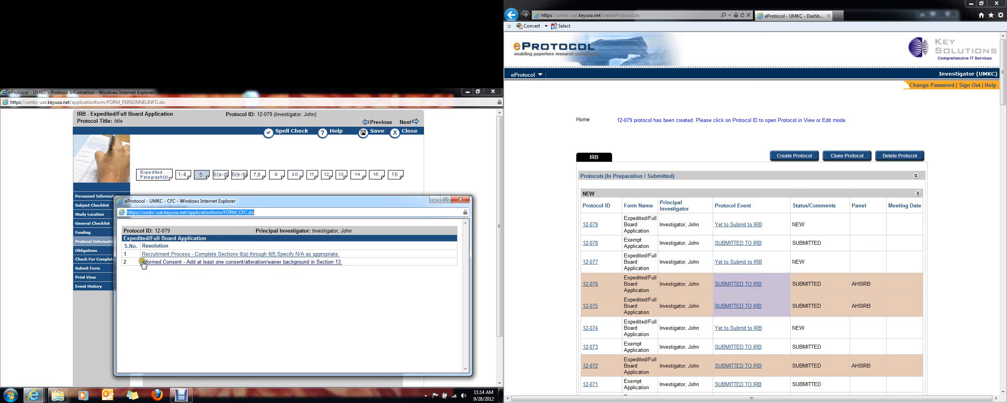
# Step: Open the flagged Recruitment Process item, complete the empty procedures description in 8(a), and continue to section 9
pyautogui.click(215, 255)
pyautogui.click(218, 254)
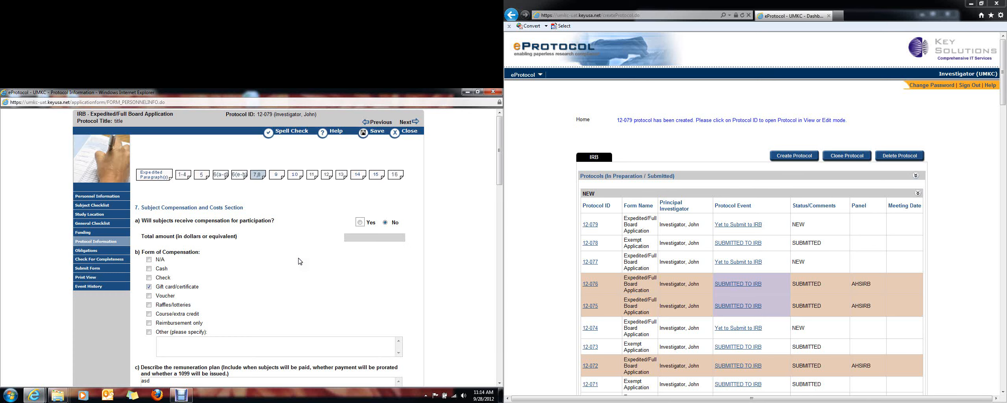
pyautogui.scroll(-3, 299, 262)
pyautogui.scroll(-4, 298, 261)
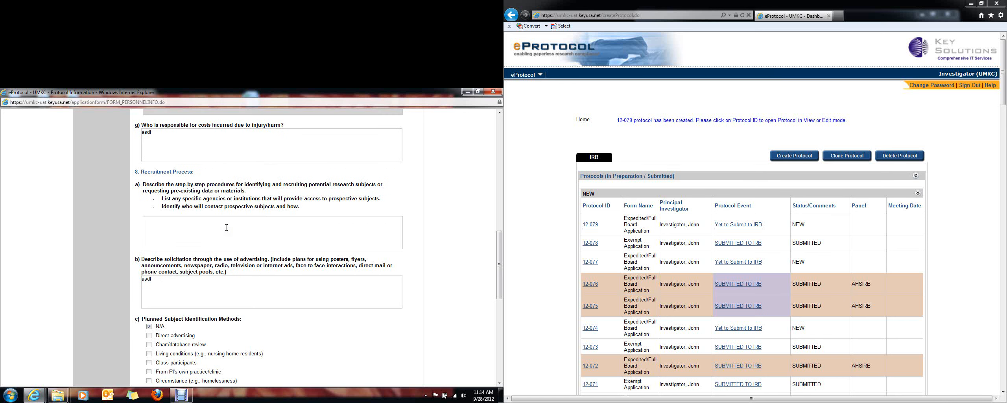
pyautogui.scroll(-8, 227, 227)
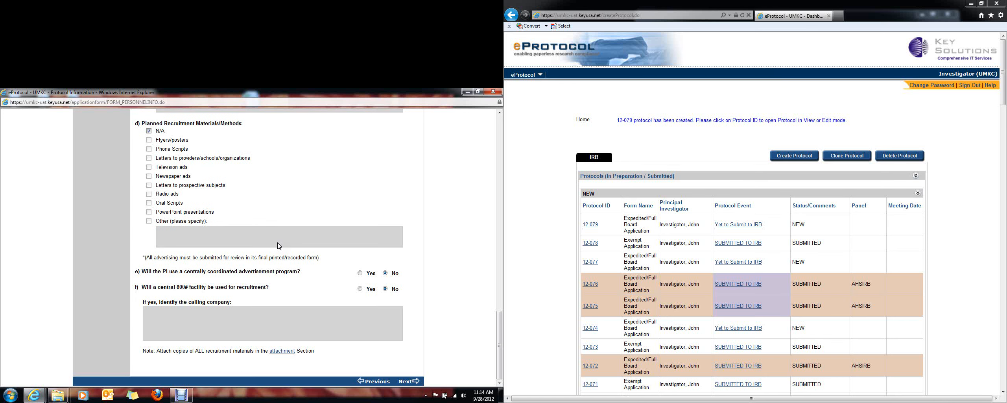
pyautogui.click(408, 381)
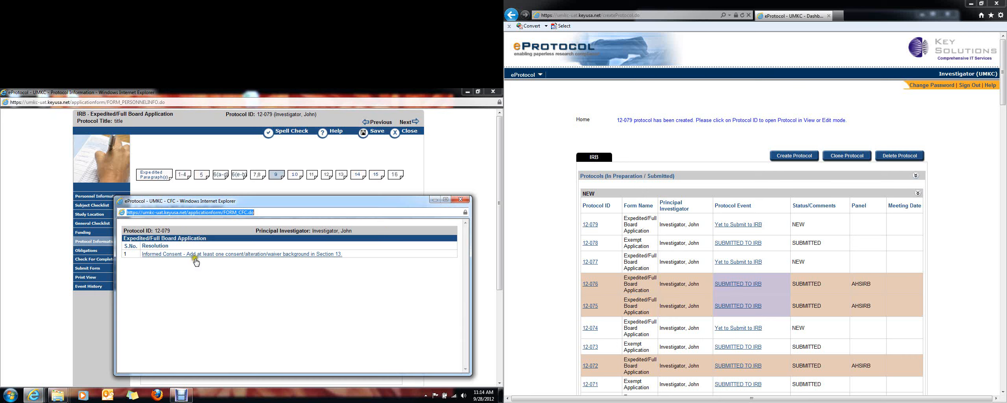
# Step: Open the flagged Informed Consent item and add a section 13 entry with Consent as its information type
pyautogui.click(232, 254)
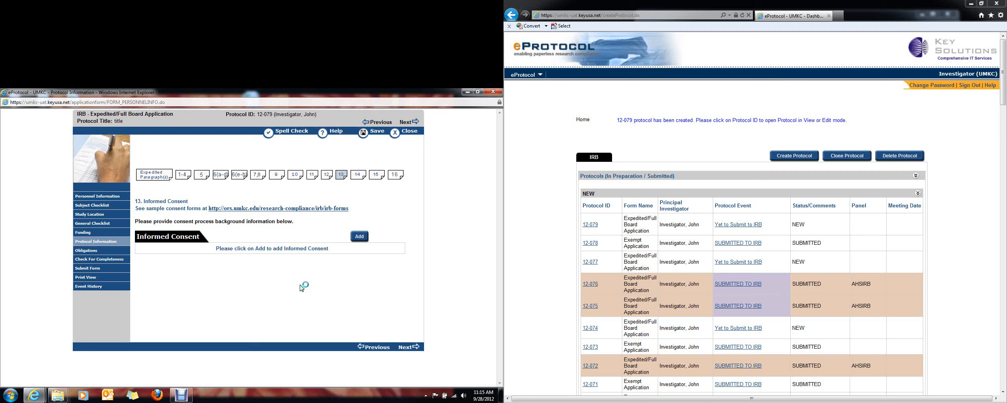
pyautogui.click(360, 236)
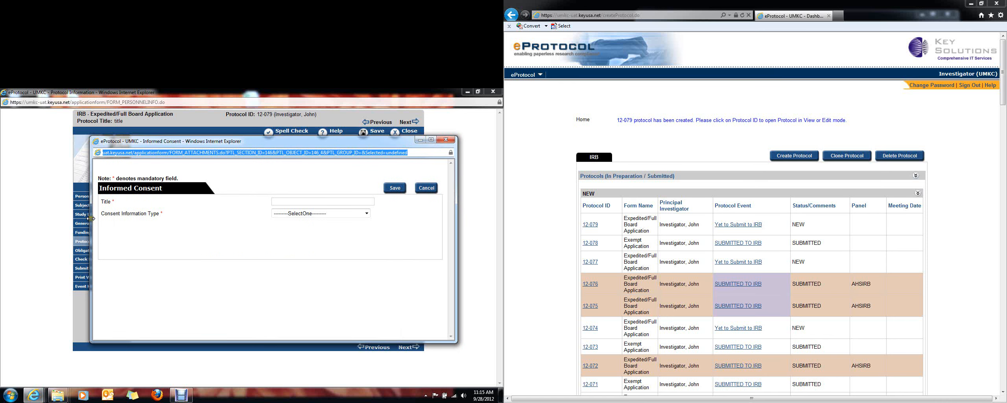
pyautogui.moveTo(81, 212); pyautogui.dragTo(134, 221)
pyautogui.click(353, 221)
pyautogui.click(322, 215)
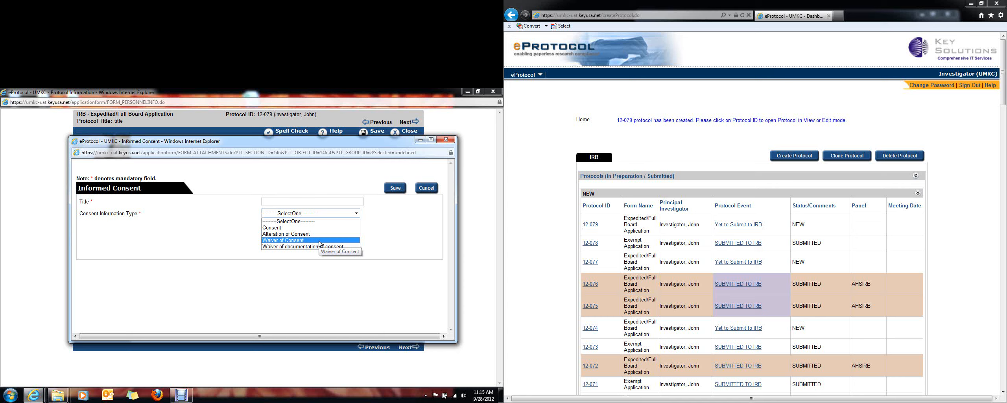
pyautogui.click(321, 228)
pyautogui.click(251, 238)
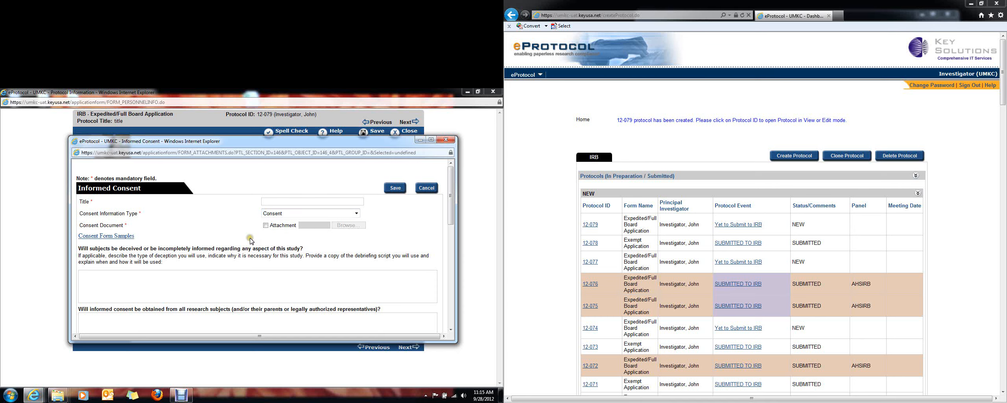
# Step: Title the consent entry "Informed Consent form" and attach "02.14.2012 Minutes for AHSIRB" from the Minutes folder as its consent document
pyautogui.click(275, 200)
pyautogui.click(265, 226)
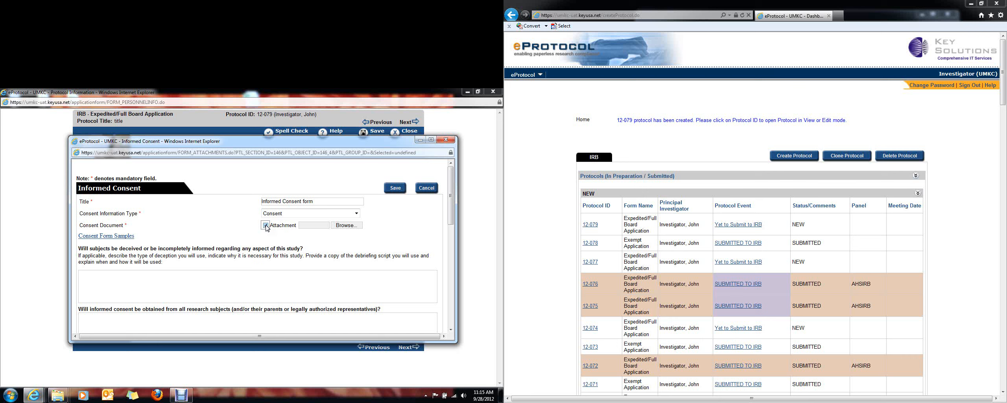
pyautogui.click(352, 225)
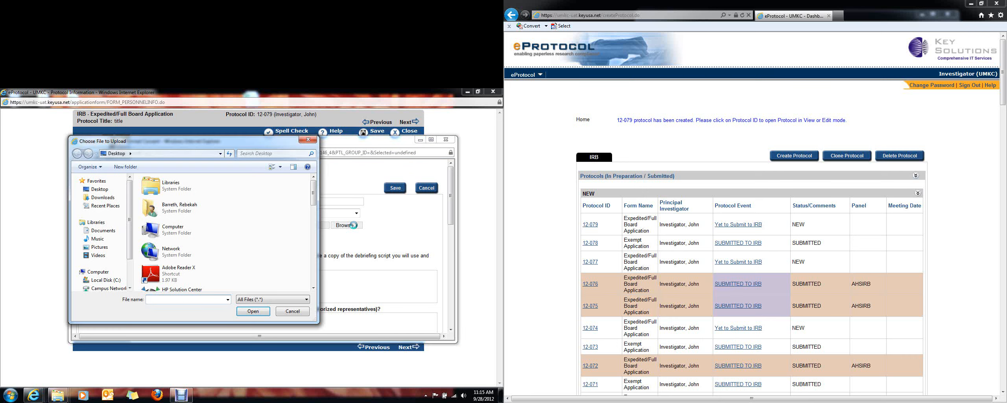
pyautogui.moveTo(313, 195); pyautogui.dragTo(311, 240)
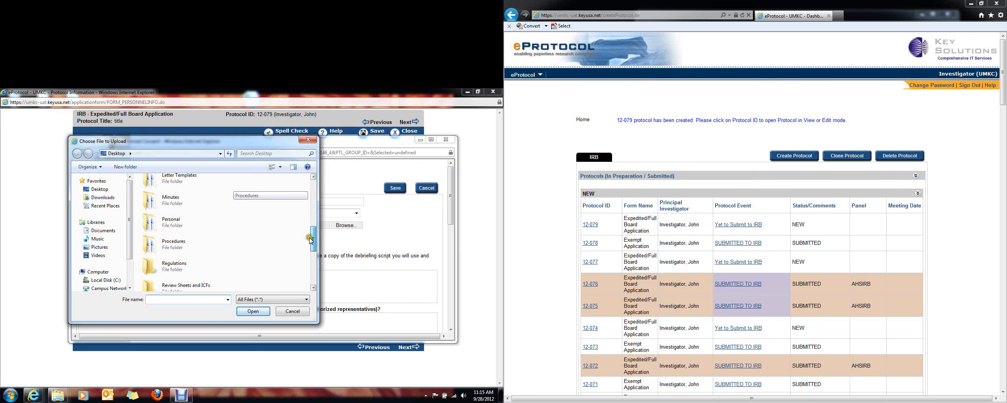
pyautogui.doubleClick(227, 203)
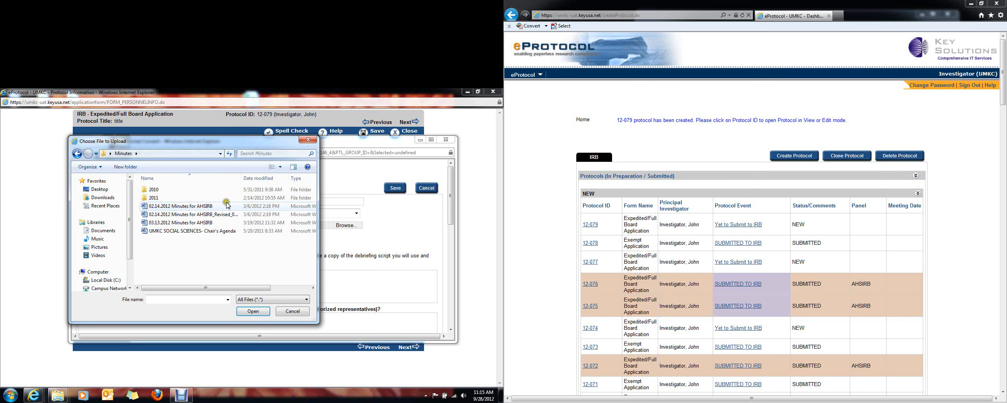
pyautogui.click(227, 206)
pyautogui.click(251, 311)
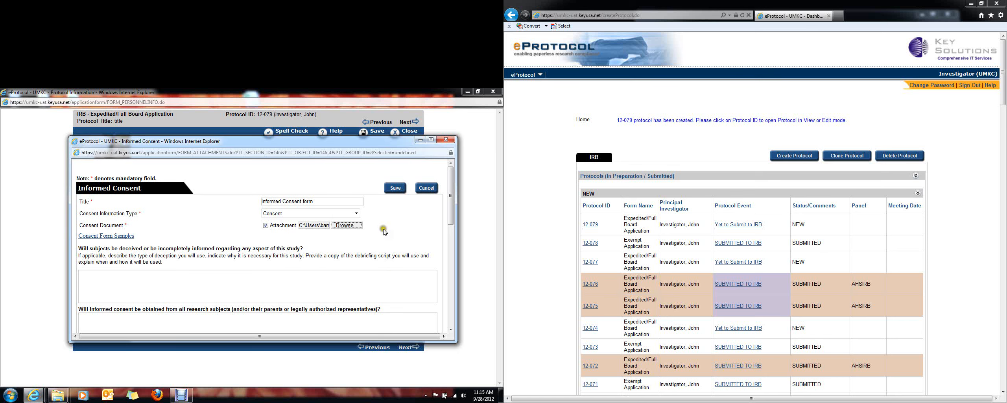
# Step: Enter "adsf" for the subject deception question and "asdf" for whether informed consent is obtained from all research subjects
pyautogui.scroll(-3, 400, 245)
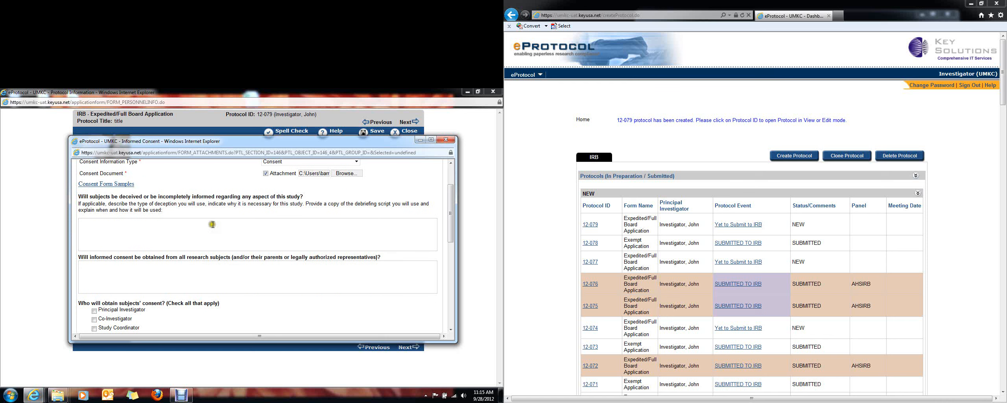
pyautogui.moveTo(164, 210); pyautogui.dragTo(82, 199)
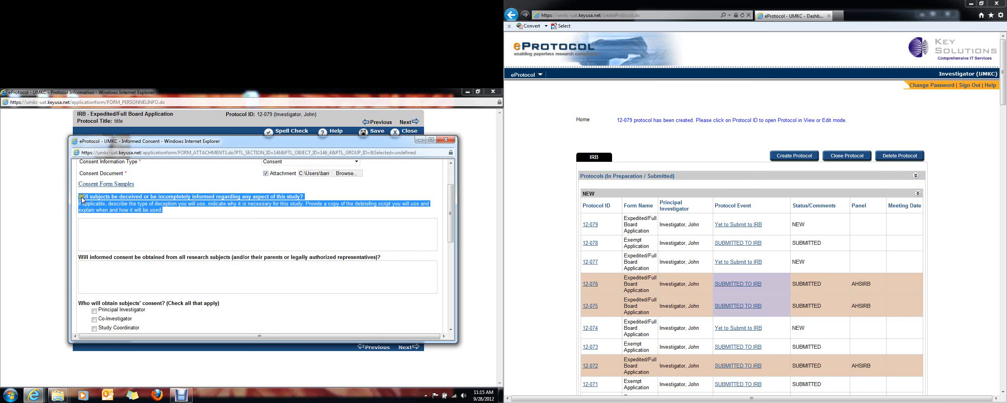
pyautogui.click(162, 229)
pyautogui.write('asdf')
pyautogui.click(198, 283)
pyautogui.write('asdf')
# Step: Mark Principal Investigator, Co-Investigator and Study Coordinator as the people who obtain subjects' consent
pyautogui.scroll(-3, 134, 272)
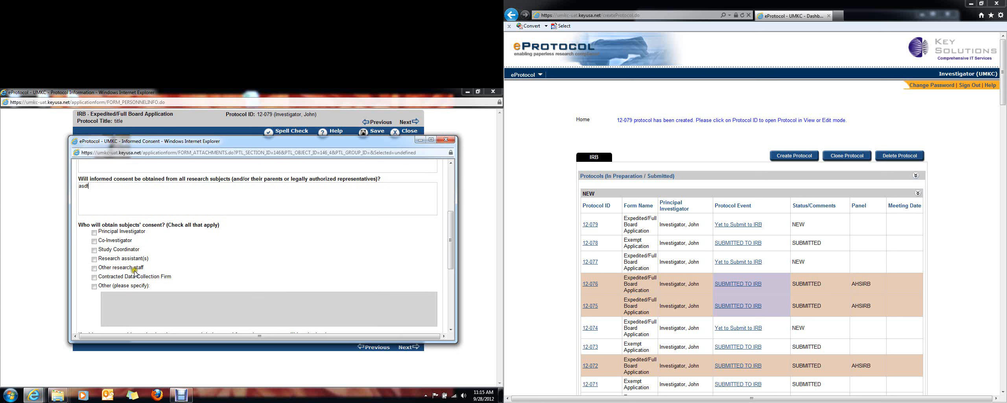
pyautogui.click(94, 233)
pyautogui.click(94, 241)
pyautogui.click(94, 250)
# Step: Enter "asdf" for subjects unable to give legal consent and "adsf" for non-English speaking subjects, and save the consent entry
pyautogui.scroll(-1, 326, 271)
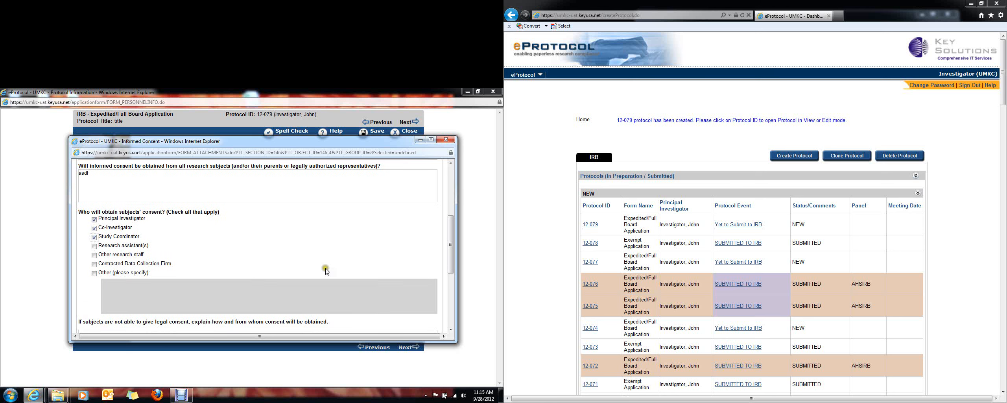
pyautogui.scroll(-3, 315, 295)
pyautogui.click(228, 263)
pyautogui.write('asdf')
pyautogui.click(225, 316)
pyautogui.write('adsf')
pyautogui.scroll(-2, 226, 315)
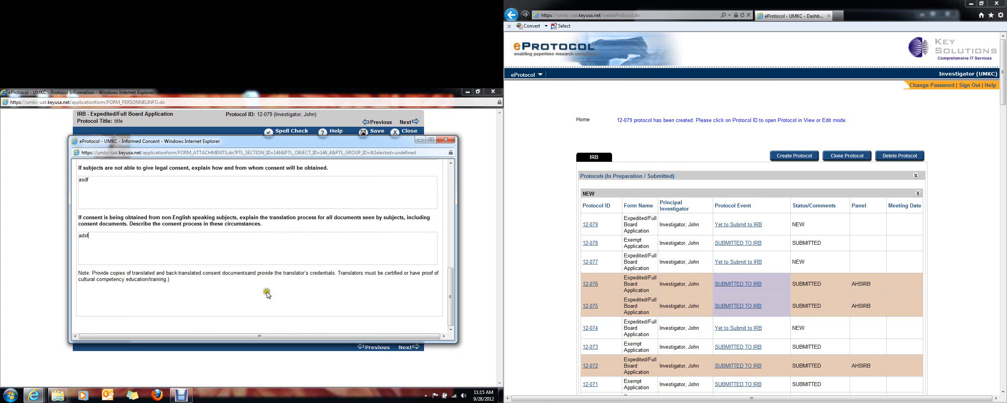
pyautogui.scroll(5, 432, 303)
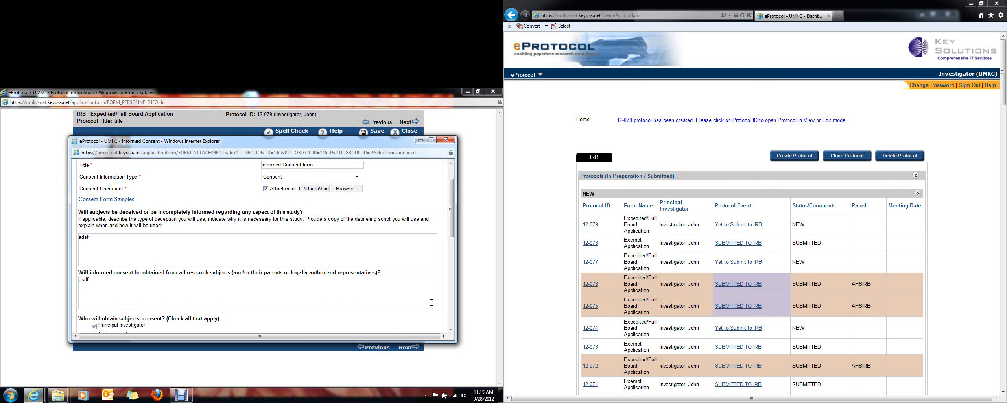
pyautogui.scroll(2, 431, 303)
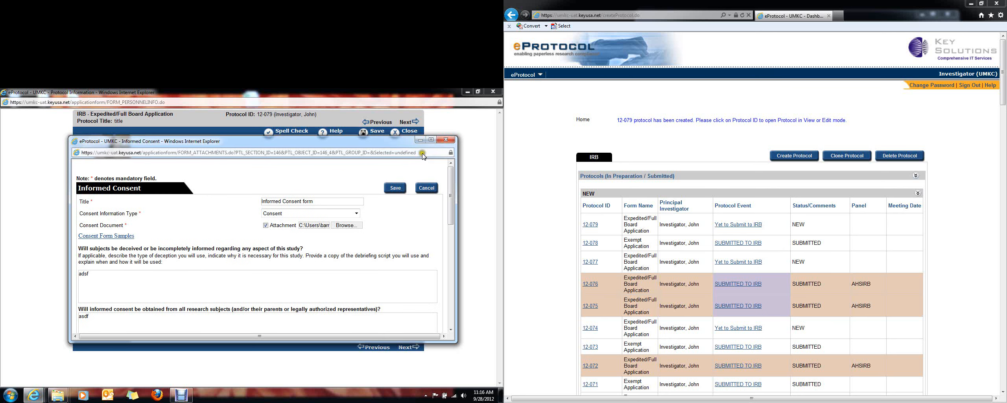
pyautogui.click(395, 188)
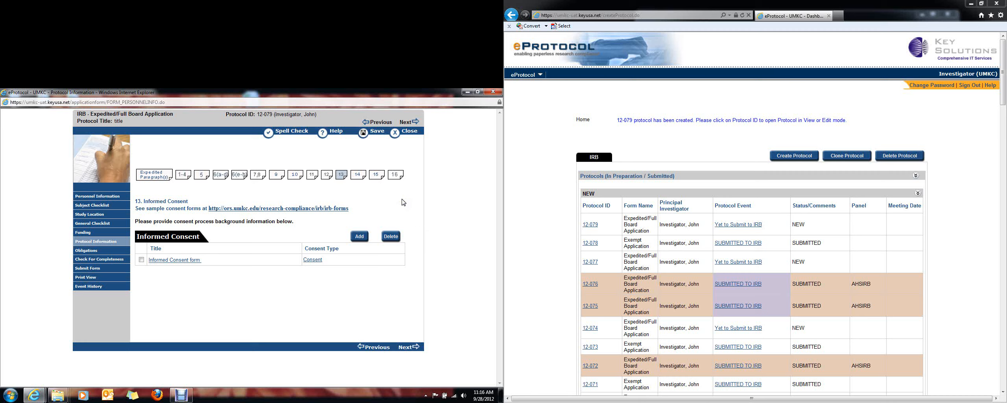
# Step: Start another Informed Consent entry of type Waiver of Consent, review its criteria questions, and close it without saving
pyautogui.click(359, 237)
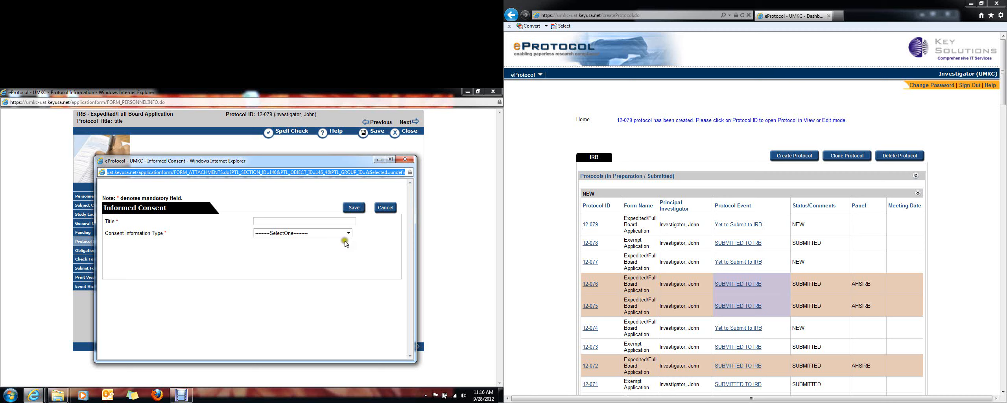
pyautogui.click(281, 233)
pyautogui.click(281, 234)
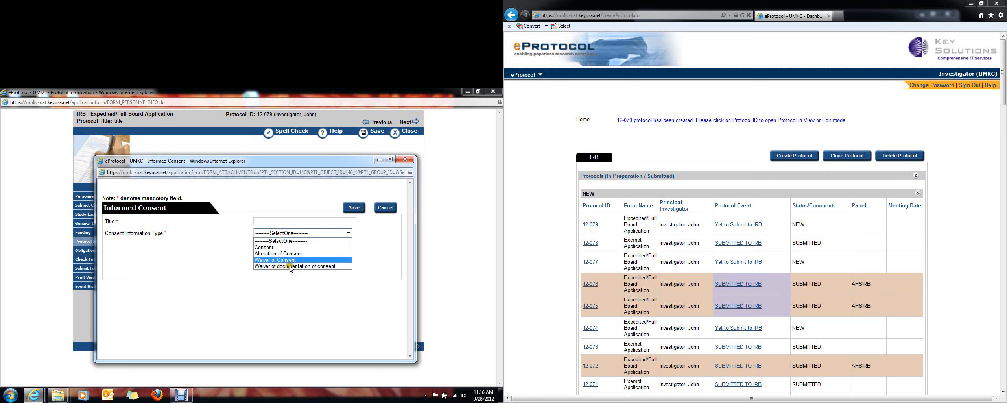
pyautogui.click(293, 273)
pyautogui.click(297, 286)
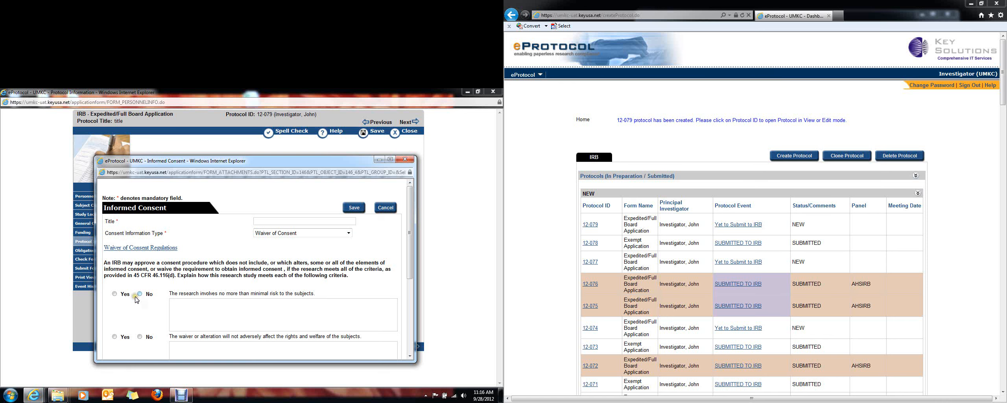
pyautogui.scroll(-1, 136, 298)
pyautogui.scroll(-4, 142, 298)
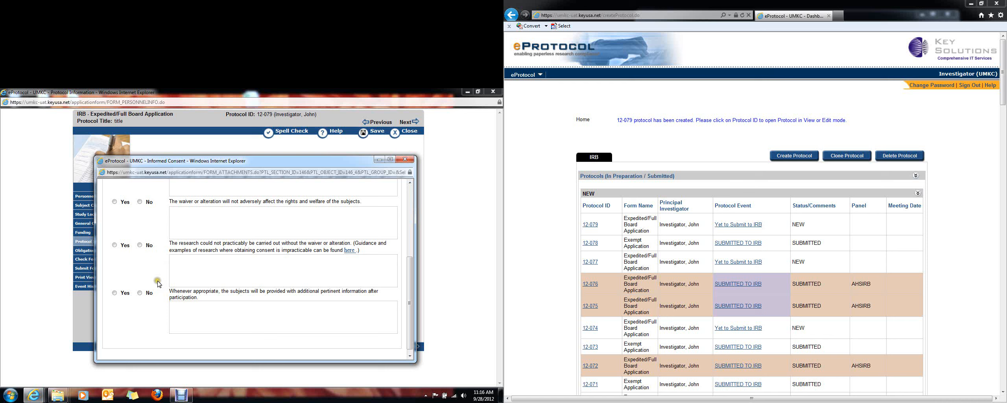
pyautogui.scroll(2, 157, 282)
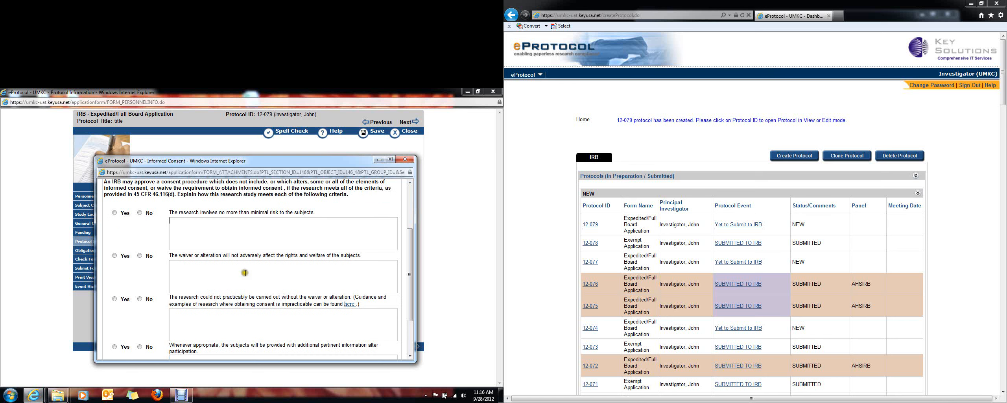
pyautogui.scroll(3, 253, 308)
pyautogui.click(252, 307)
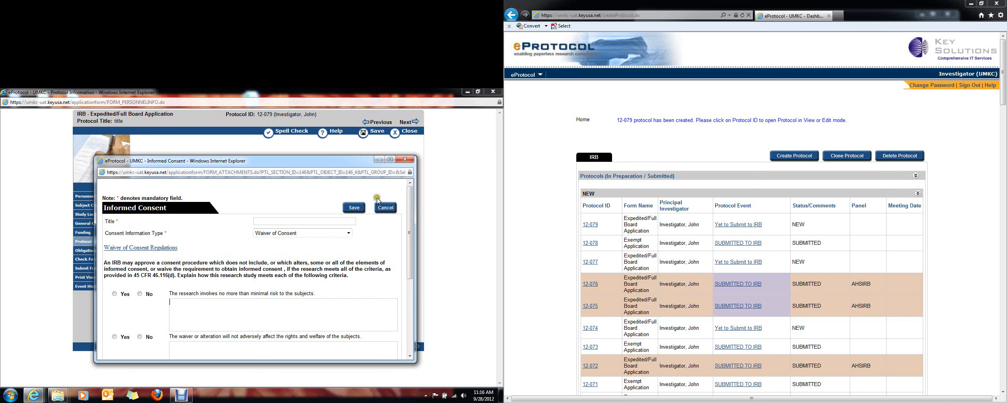
pyautogui.click(405, 159)
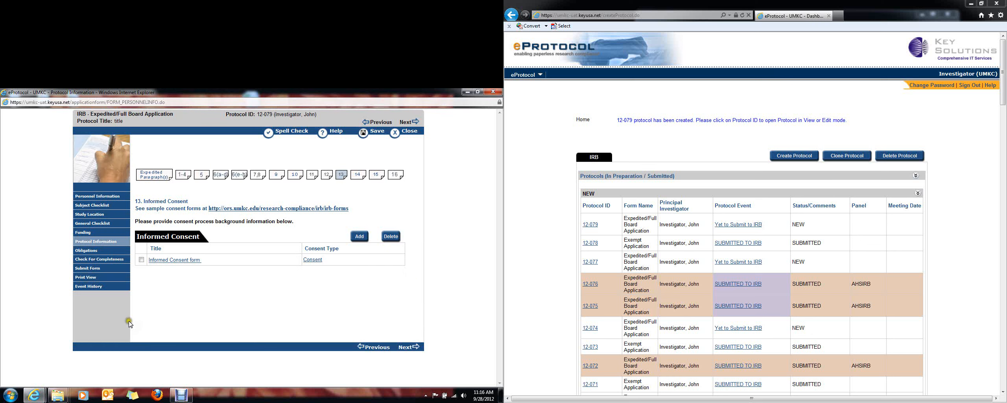
# Step: Save the Informed Consent section, run the completeness check again, and close its results
pyautogui.click(374, 132)
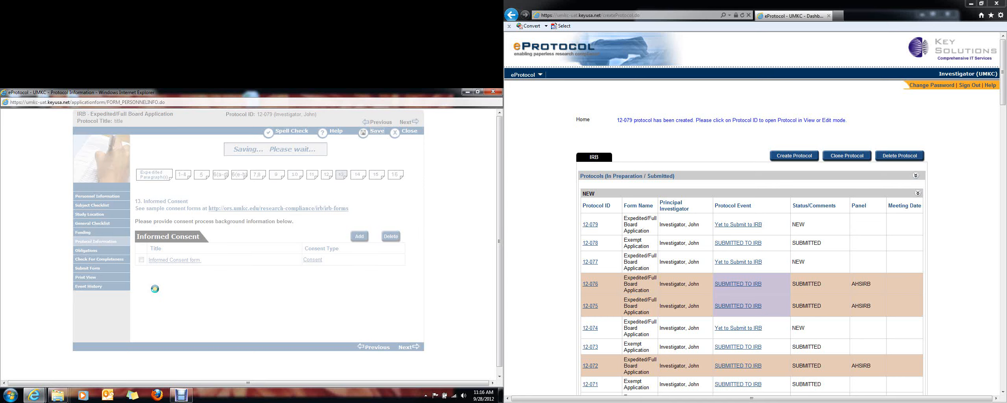
pyautogui.click(114, 259)
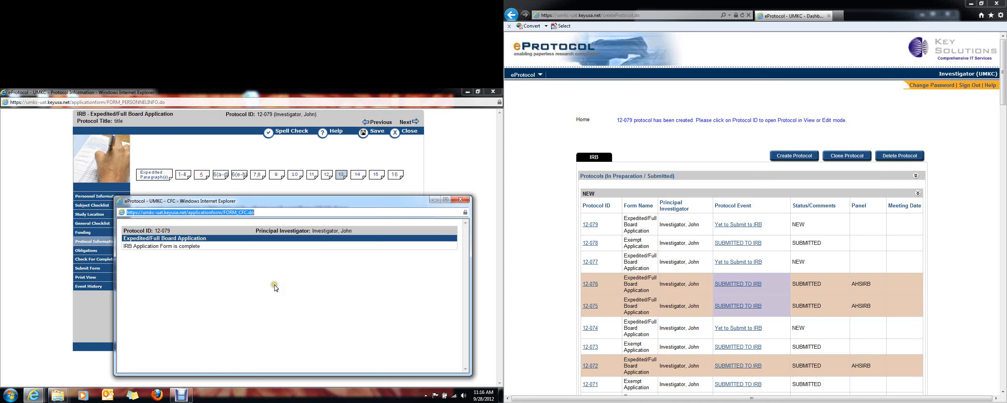
pyautogui.click(460, 199)
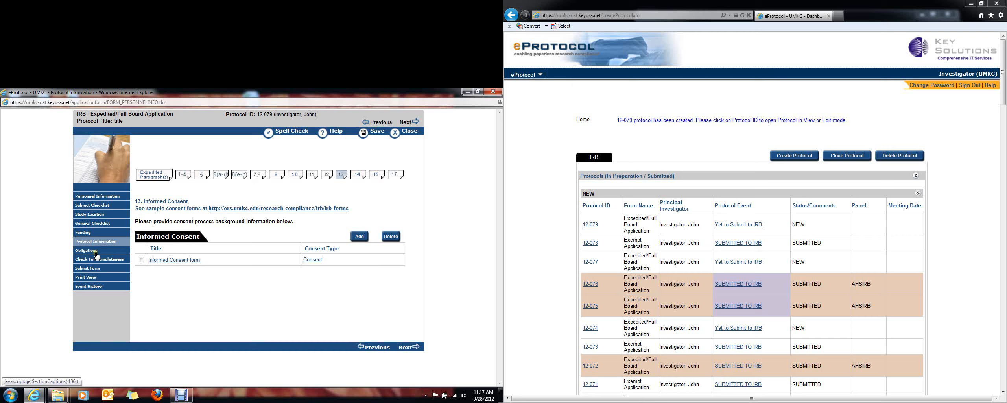
# Step: Open the print options and generate a Protocol Only print view with every section included in portrait orientation
pyautogui.click(90, 277)
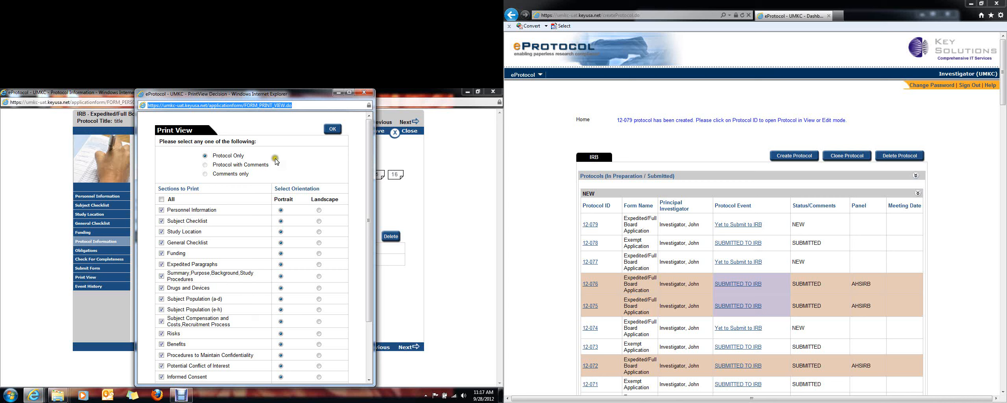
pyautogui.click(82, 278)
pyautogui.moveTo(287, 94); pyautogui.dragTo(780, 49)
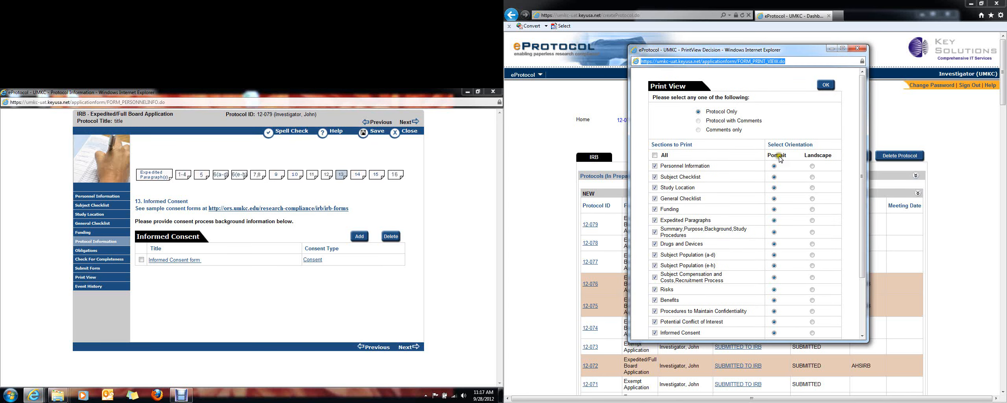
pyautogui.moveTo(860, 190)
pyautogui.mouseDown()
pyautogui.moveTo(866, 220)
pyautogui.moveTo(853, 185)
pyautogui.mouseUp()
pyautogui.click(826, 115)
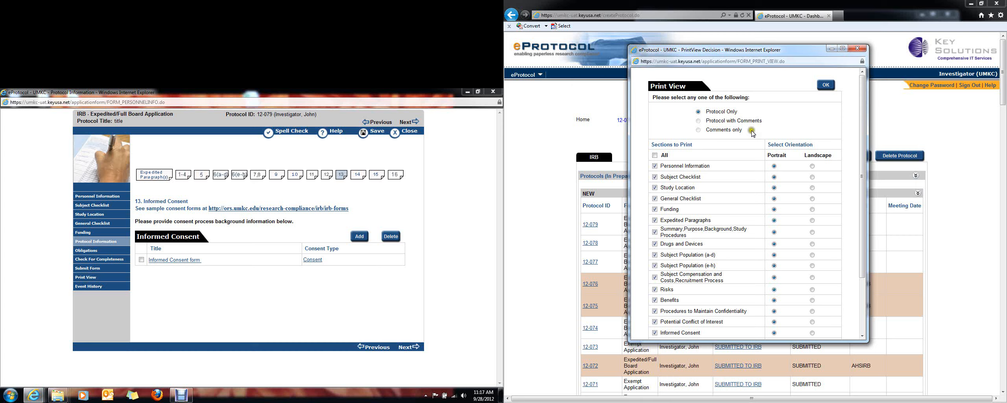
pyautogui.click(826, 85)
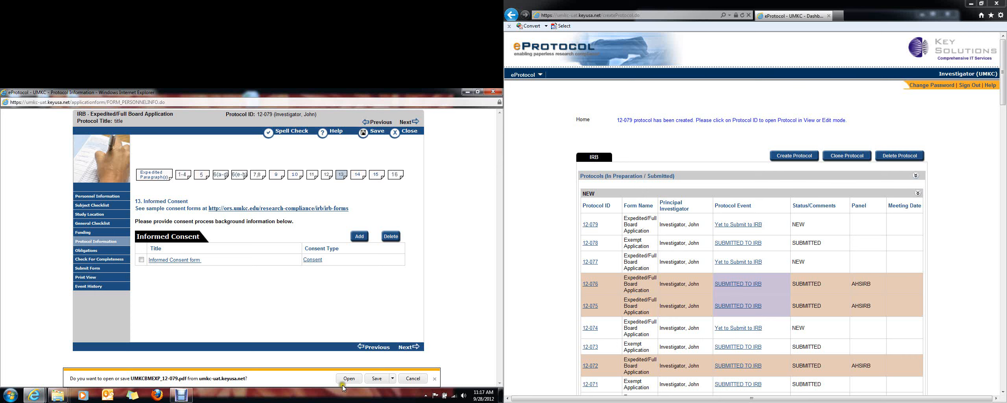
# Step: Open the generated print view PDF, look through its first pages from Personnel Information onward, and close the document
pyautogui.click(347, 379)
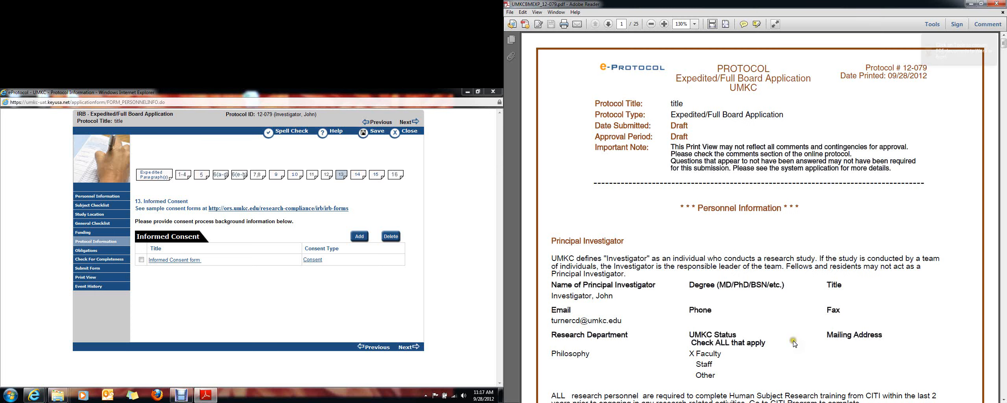
pyautogui.scroll(-10, 793, 342)
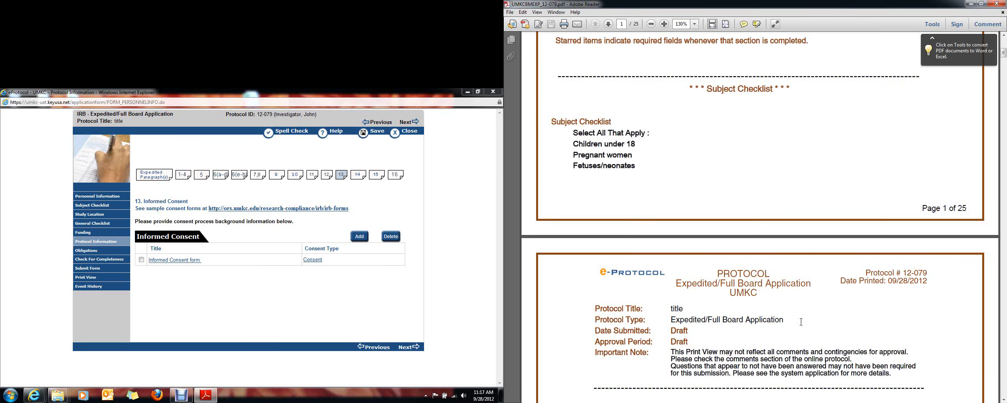
pyautogui.scroll(-12, 801, 321)
pyautogui.scroll(-10, 803, 325)
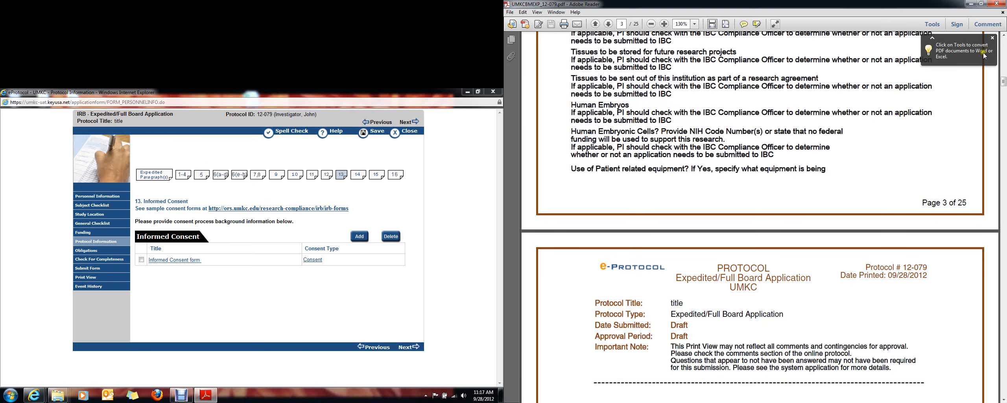
pyautogui.click(996, 3)
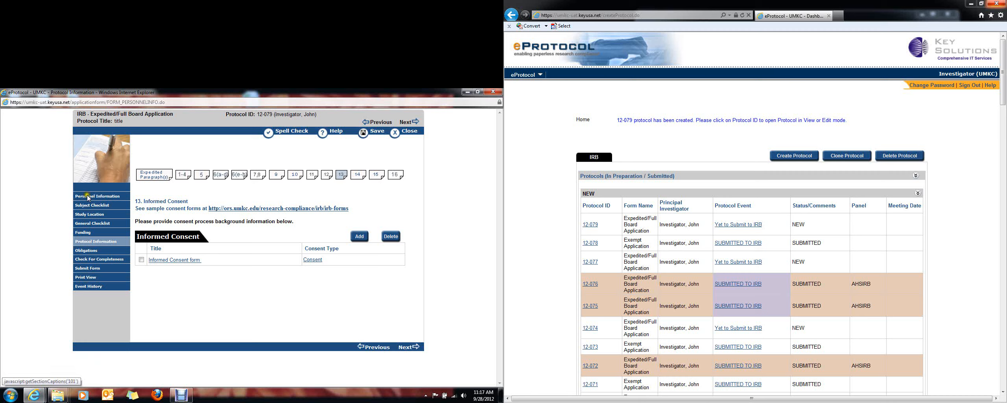
# Step: Submit IRB protocol 12-079 from its application form and confirm the submission
pyautogui.click(93, 269)
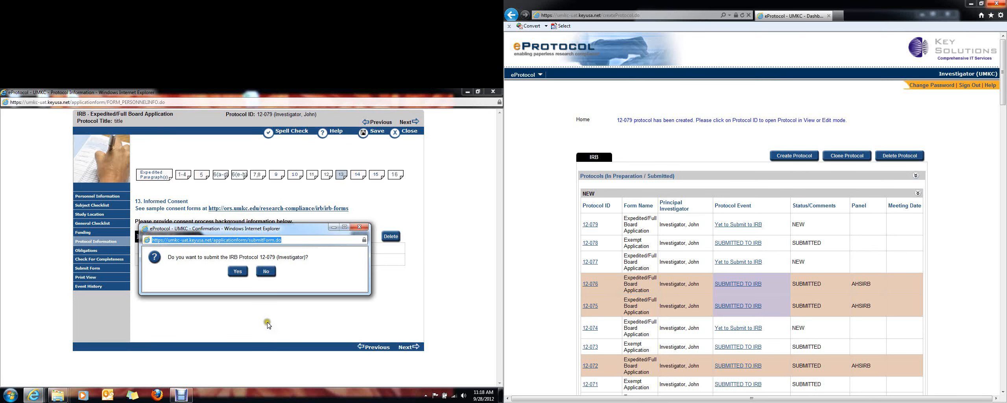
pyautogui.moveTo(176, 256); pyautogui.dragTo(278, 255)
pyautogui.rightClick(313, 262)
pyautogui.click(319, 261)
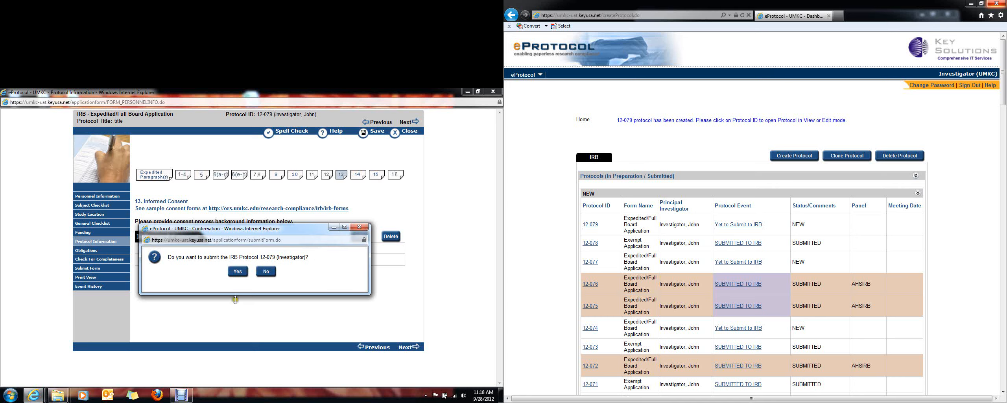
pyautogui.click(237, 273)
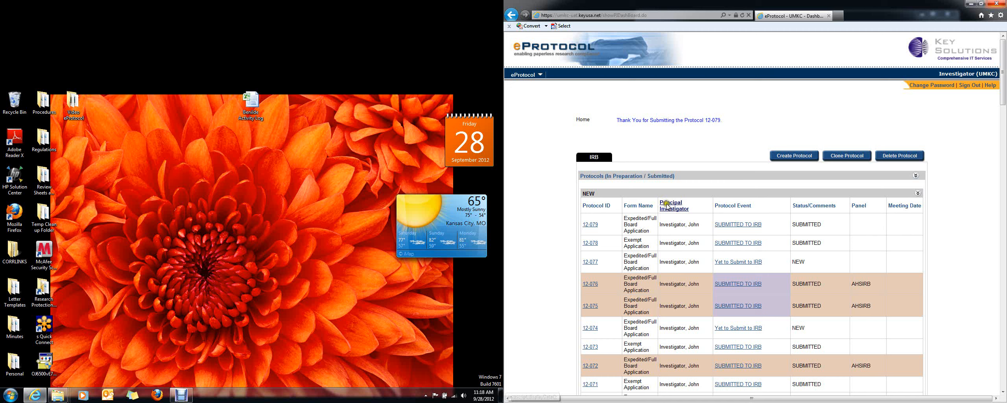
# Step: Open protocol 12-079 in View mode through its protocol event in the dashboard list, acknowledging the confirmation
pyautogui.moveTo(580, 176); pyautogui.dragTo(687, 181)
pyautogui.click(690, 179)
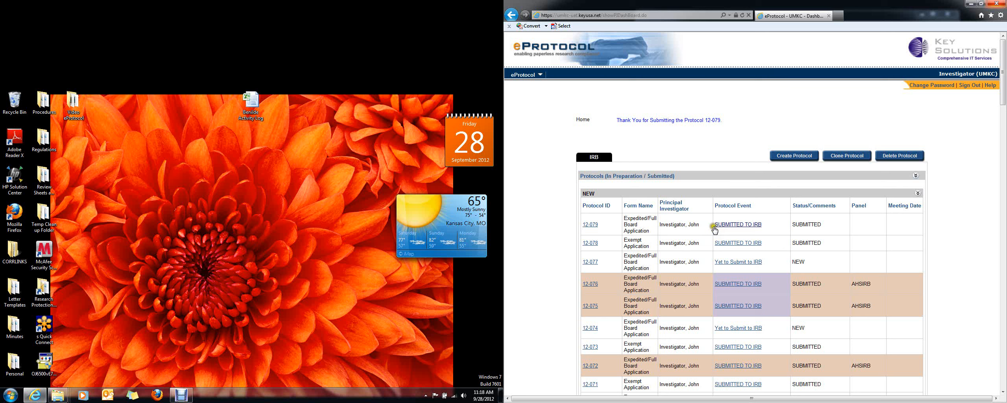
pyautogui.click(731, 225)
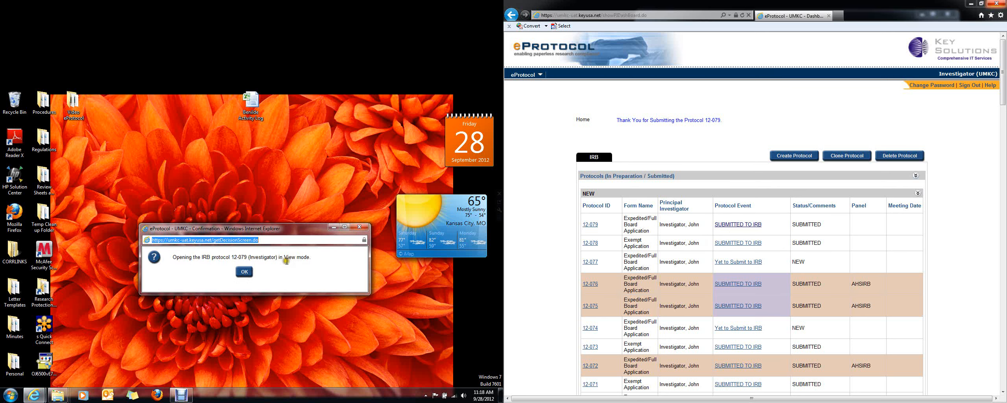
pyautogui.moveTo(314, 258); pyautogui.dragTo(163, 260)
pyautogui.click(194, 274)
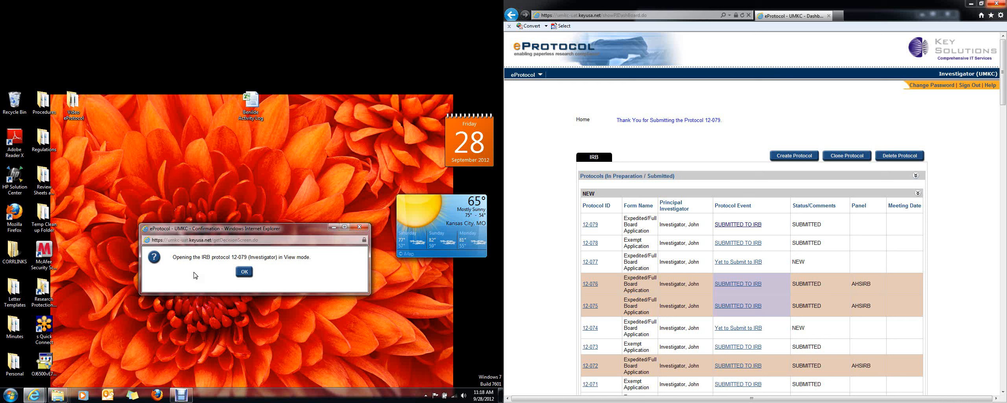
pyautogui.click(244, 272)
pyautogui.click(717, 106)
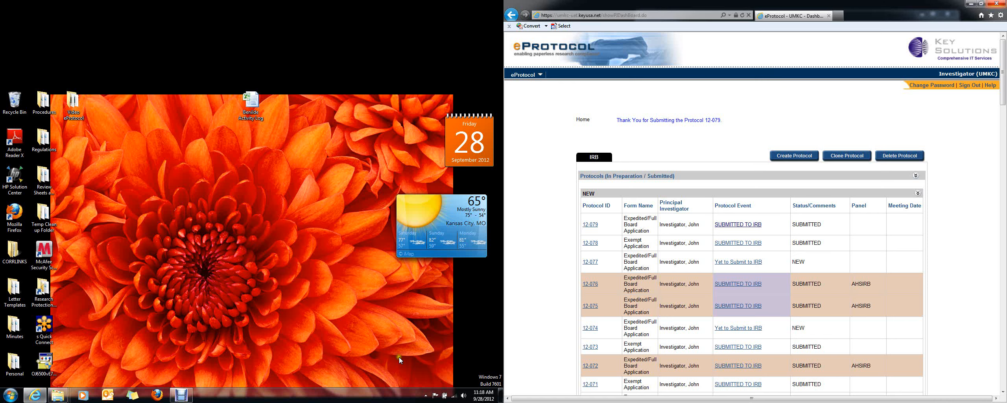
pyautogui.moveTo(188, 396)
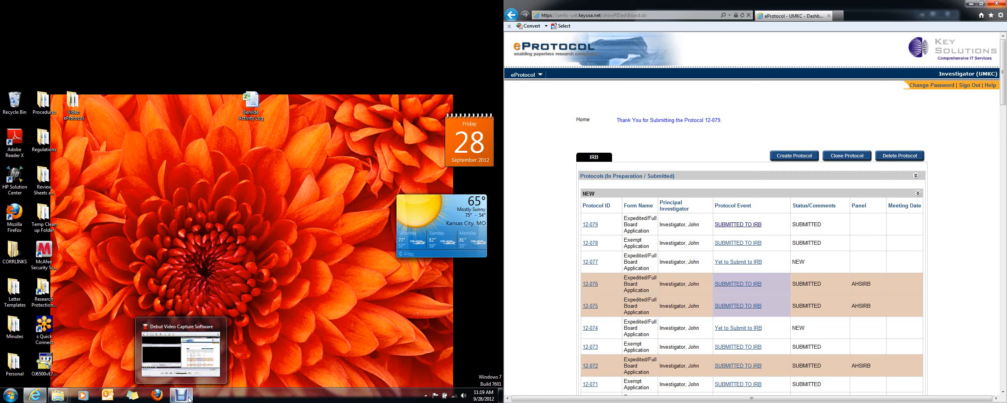